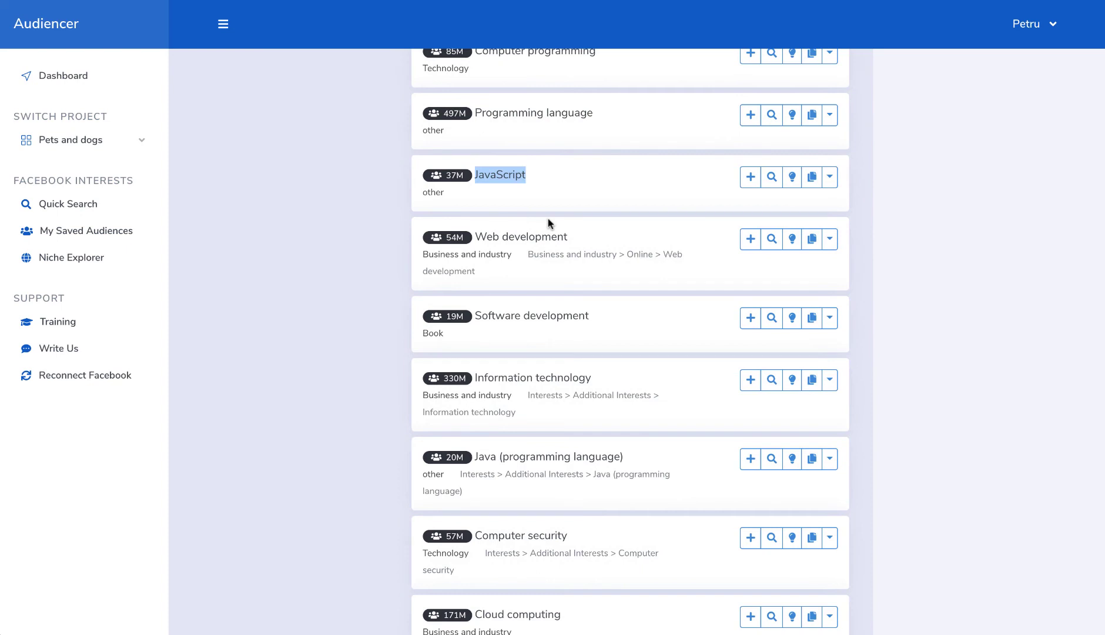
Examine the interests suggested for the programmer niche, including the software development and programming language entries
{"action": "left_click_drag", "start_coordinate": [490, 316], "coordinate": [588, 315]}
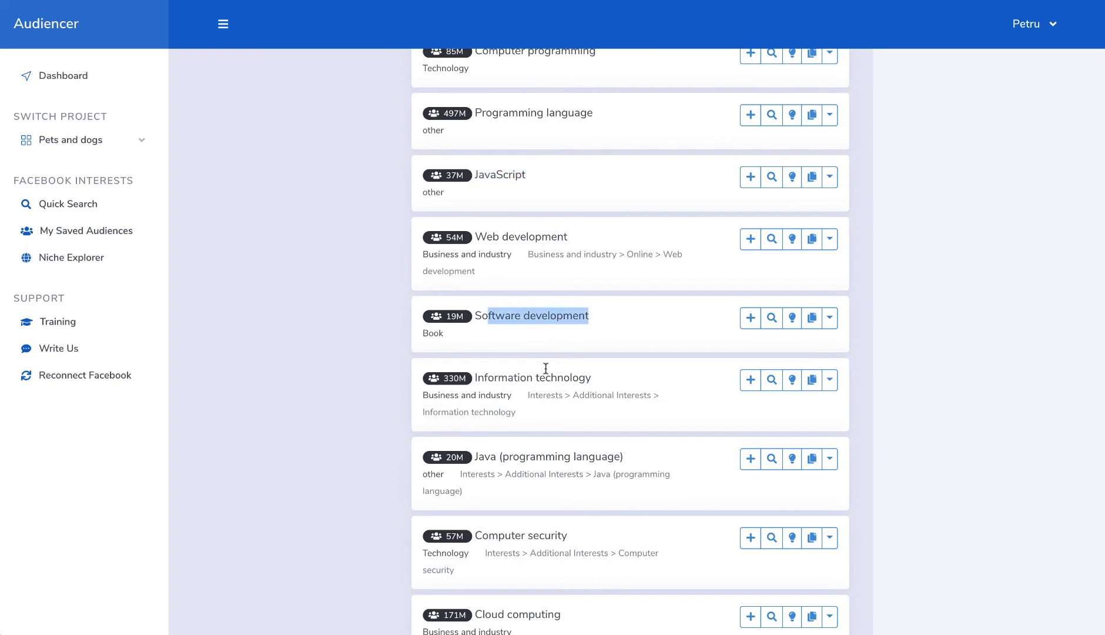
{"action": "scroll", "coordinate": [529, 329], "scroll_direction": "down", "scroll_amount": 4}
{"action": "left_click_drag", "start_coordinate": [484, 257], "coordinate": [589, 258]}
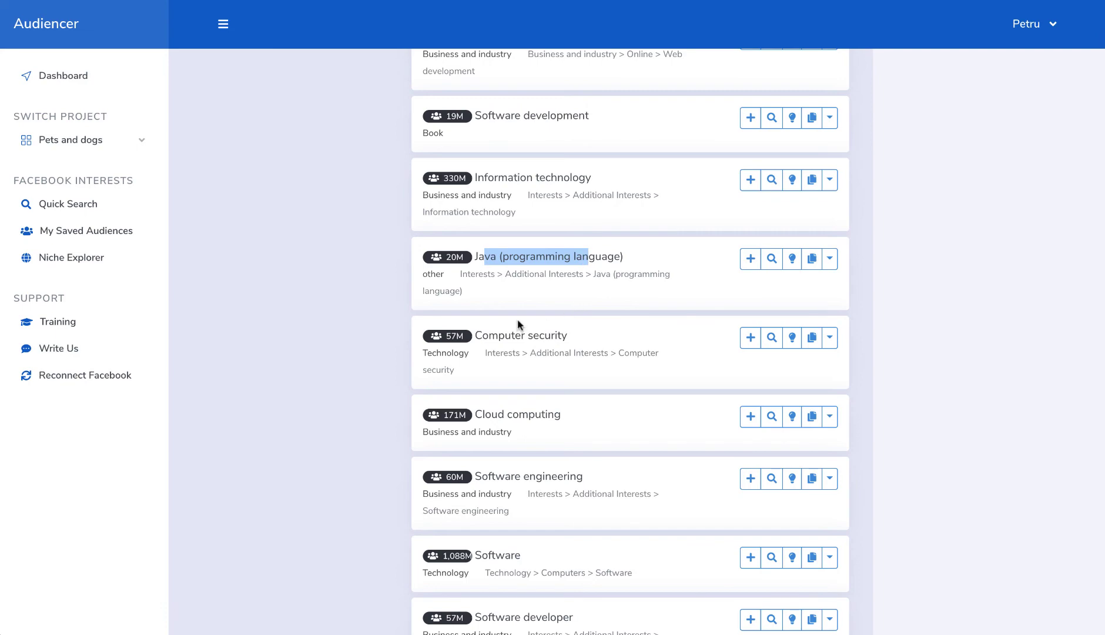
{"action": "scroll", "coordinate": [517, 319], "scroll_direction": "up", "scroll_amount": 10}
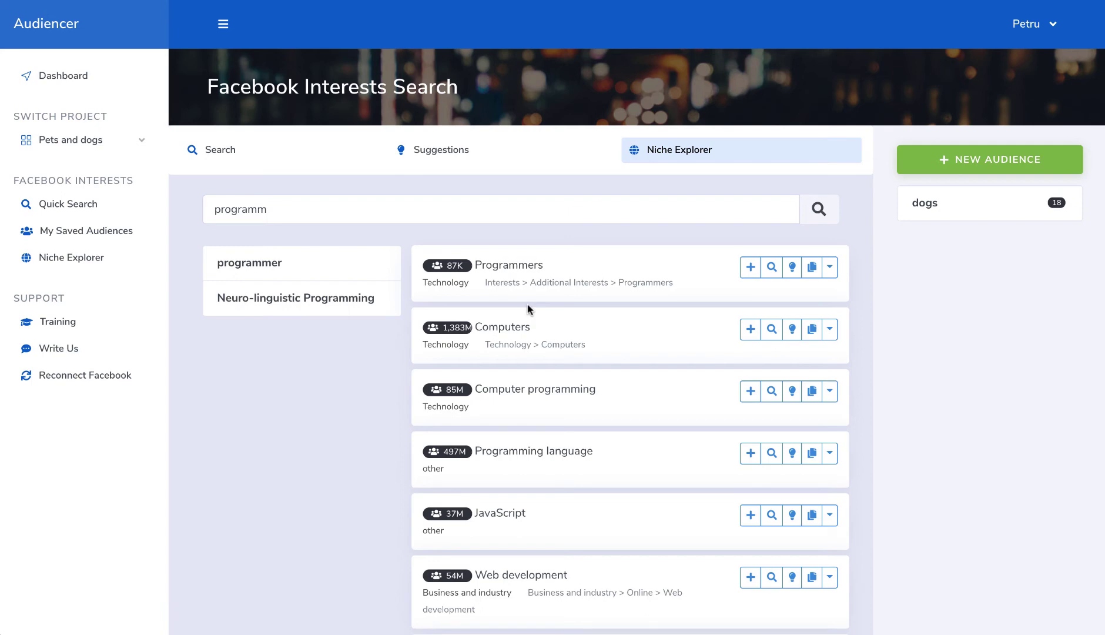
{"action": "scroll", "coordinate": [564, 408], "scroll_direction": "down", "scroll_amount": 8}
{"action": "scroll", "coordinate": [563, 404], "scroll_direction": "down", "scroll_amount": 12}
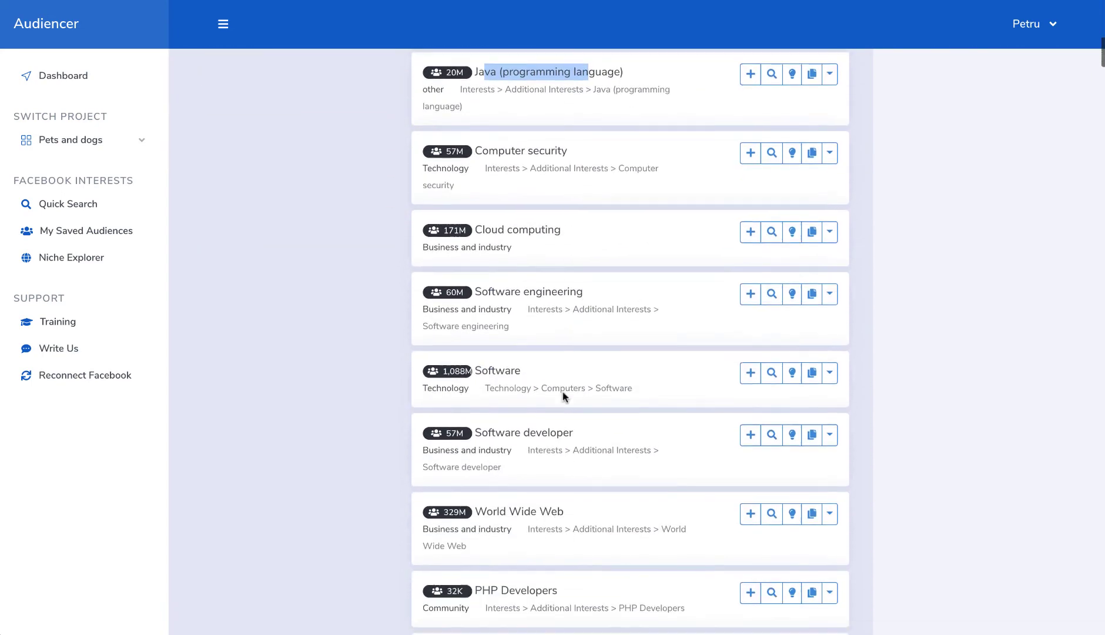
{"action": "scroll", "coordinate": [563, 391], "scroll_direction": "down", "scroll_amount": 4}
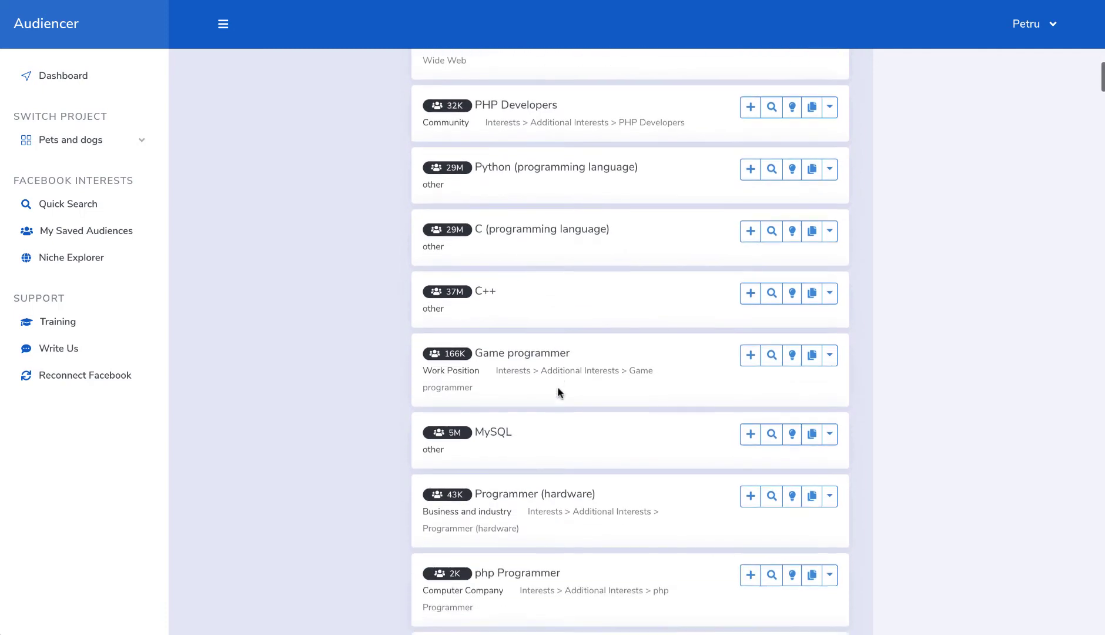
{"action": "scroll", "coordinate": [551, 370], "scroll_direction": "down", "scroll_amount": 4}
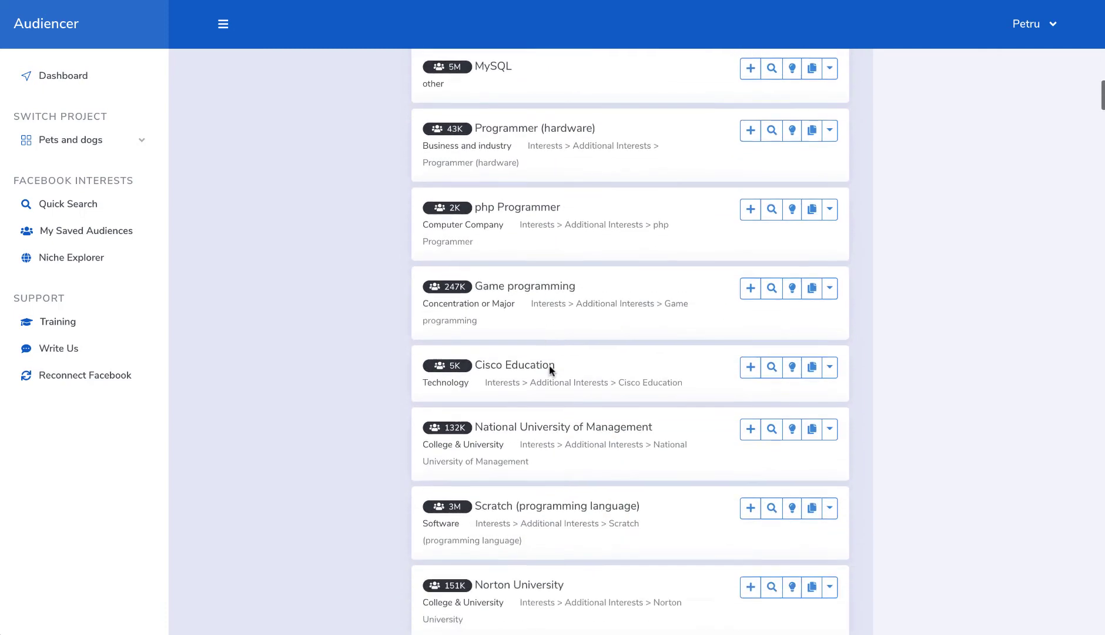
{"action": "scroll", "coordinate": [551, 370], "scroll_direction": "up", "scroll_amount": 20}
{"action": "scroll", "coordinate": [551, 369], "scroll_direction": "up", "scroll_amount": 7}
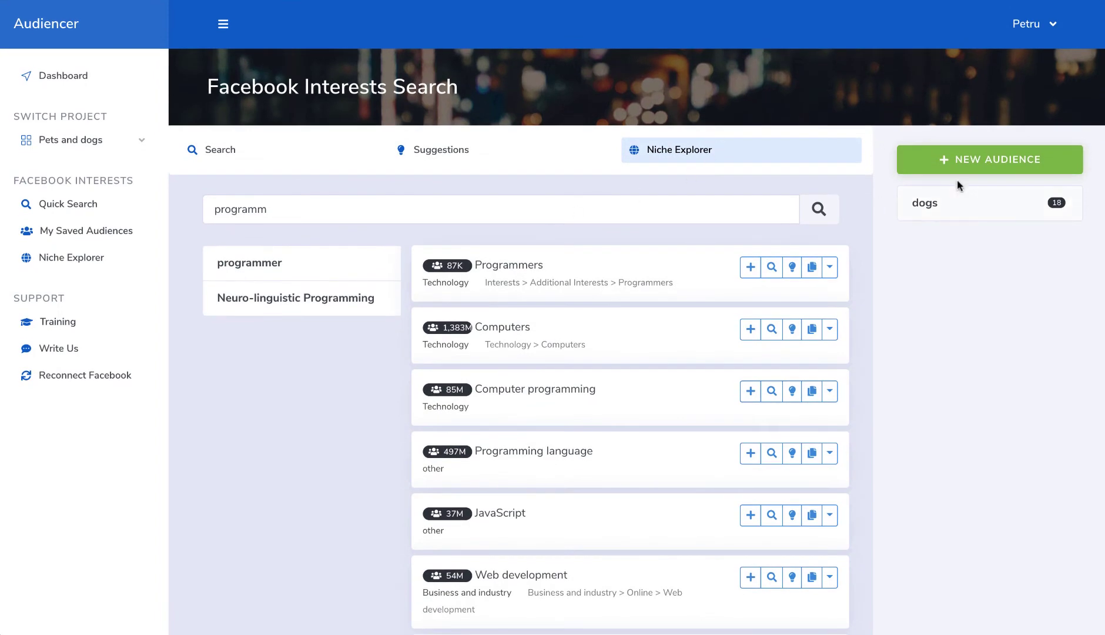
Create a new audience named Programmers with the suggested niche programmer, and save it
{"action": "left_click", "coordinate": [974, 160]}
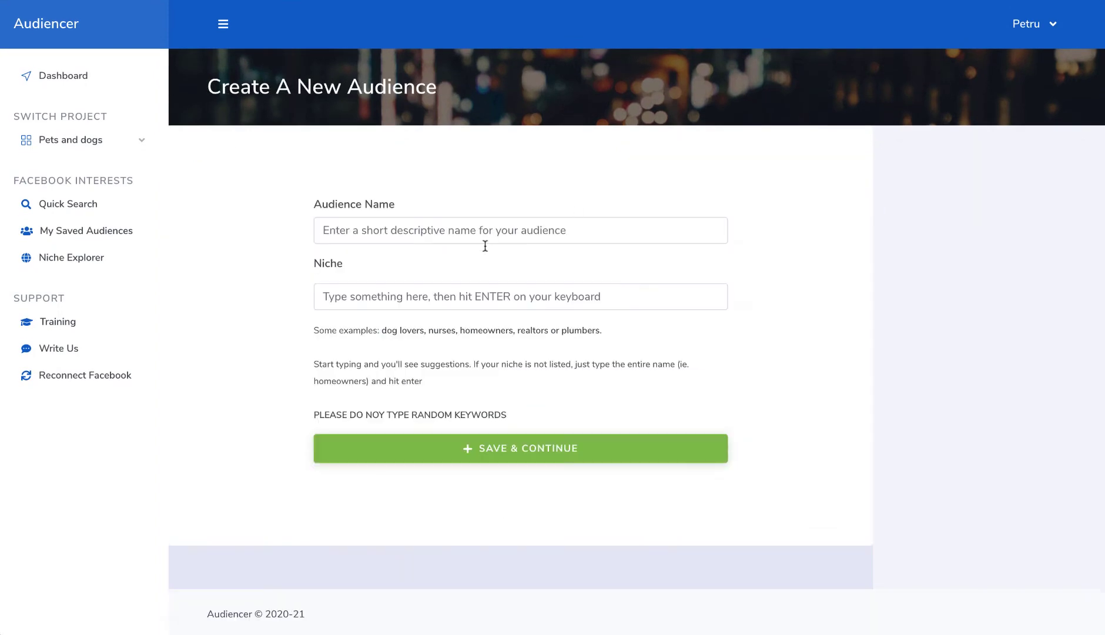
{"action": "left_click", "coordinate": [434, 233]}
{"action": "type", "text": "Programmers"}
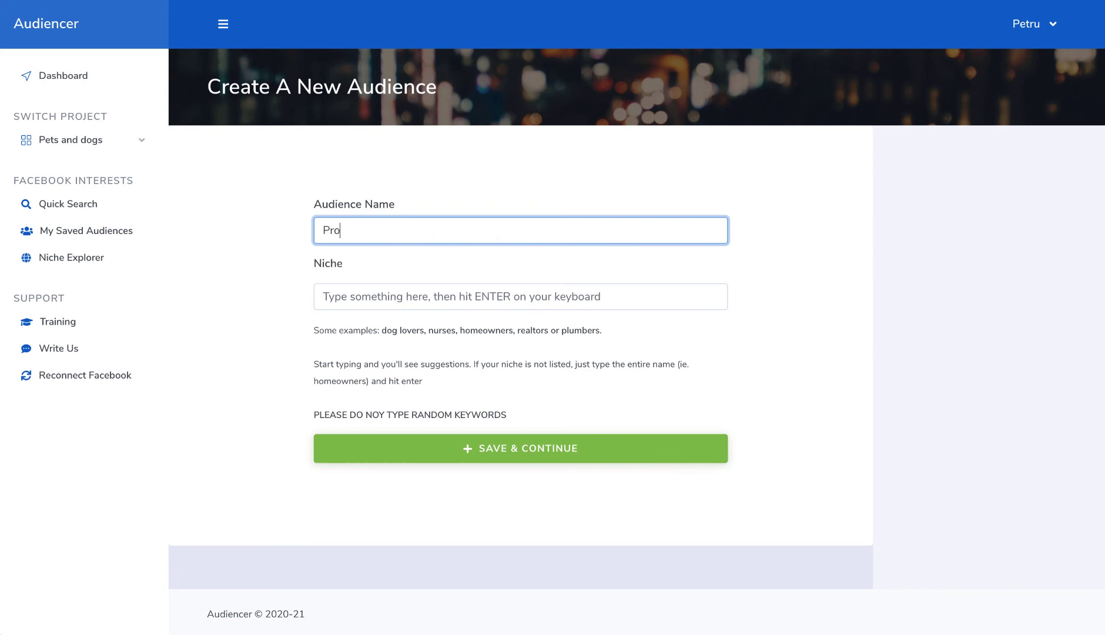
{"action": "left_click", "coordinate": [416, 295]}
{"action": "type", "text": "progr"}
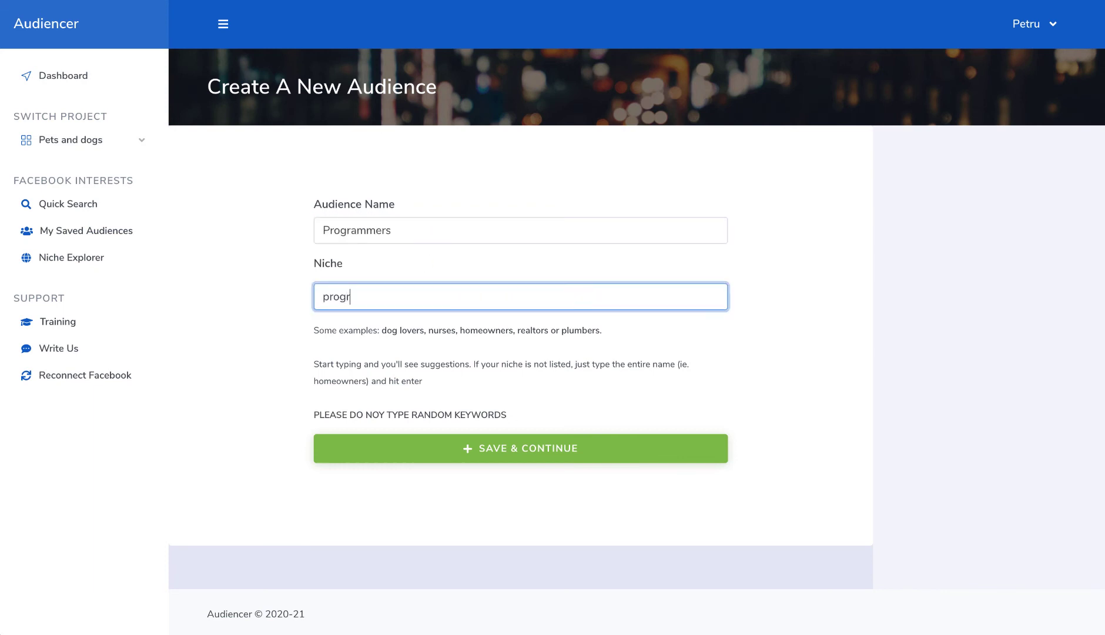
{"action": "left_click", "coordinate": [400, 329]}
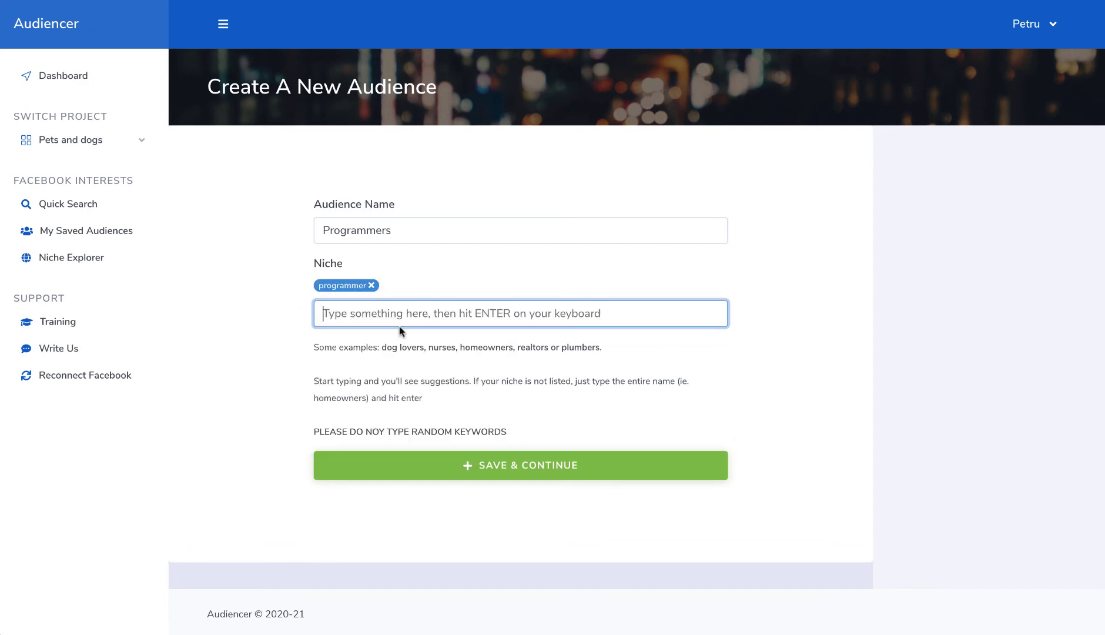
{"action": "left_click", "coordinate": [495, 465]}
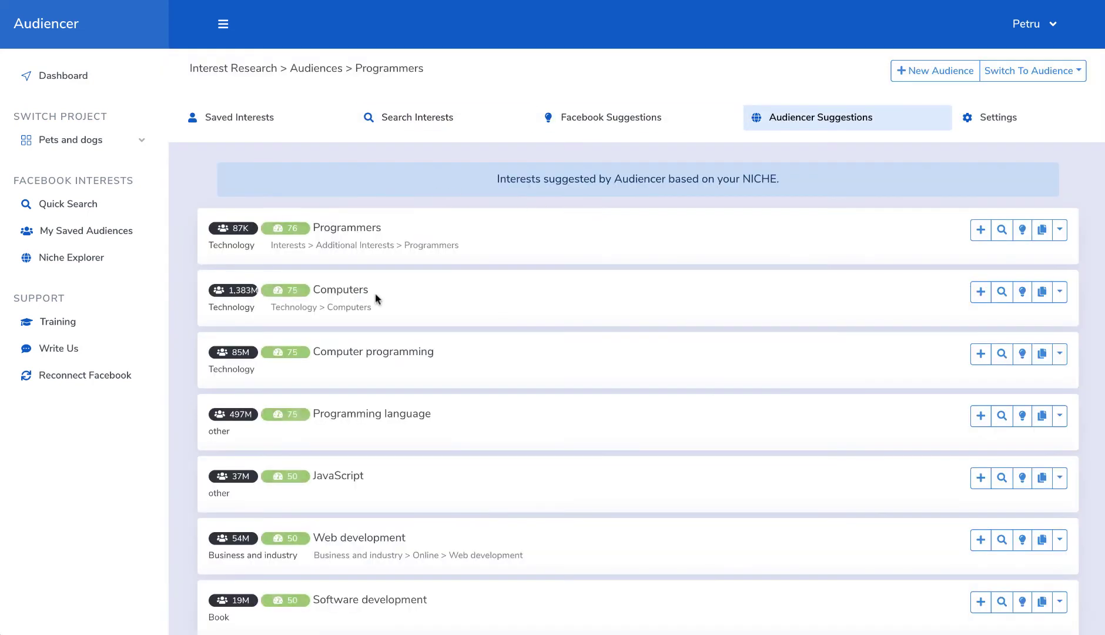
Add the JavaScript, Java, Python and C programming language interests from the Audiencer suggestions to the Programmers audience
{"action": "scroll", "coordinate": [471, 365], "scroll_direction": "down", "scroll_amount": 5}
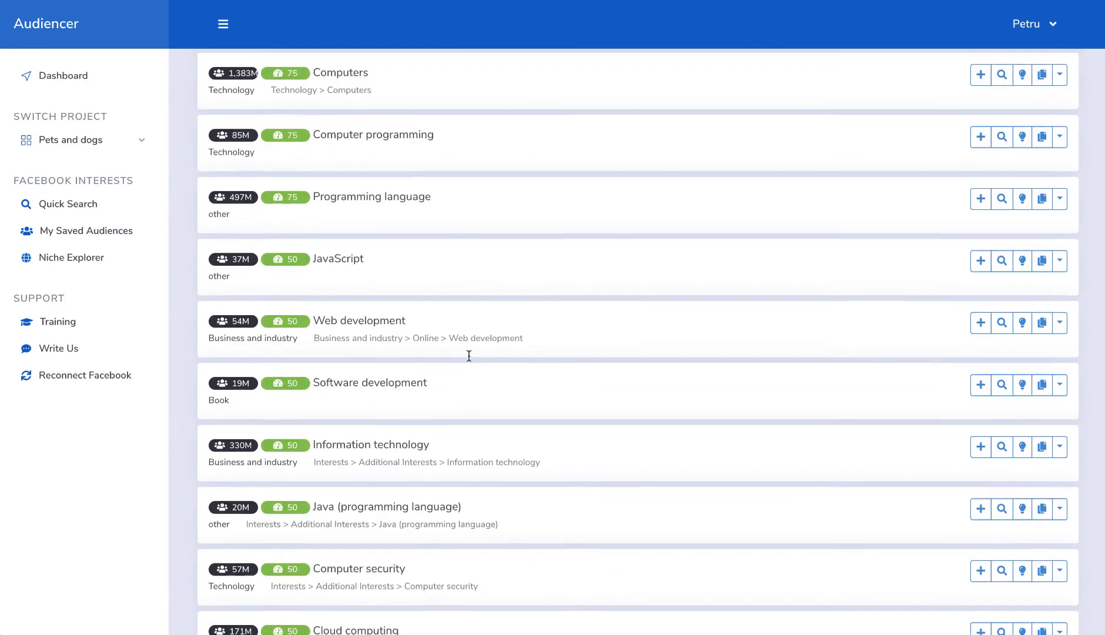
{"action": "scroll", "coordinate": [468, 357], "scroll_direction": "up", "scroll_amount": 3}
{"action": "scroll", "coordinate": [468, 360], "scroll_direction": "down", "scroll_amount": 3}
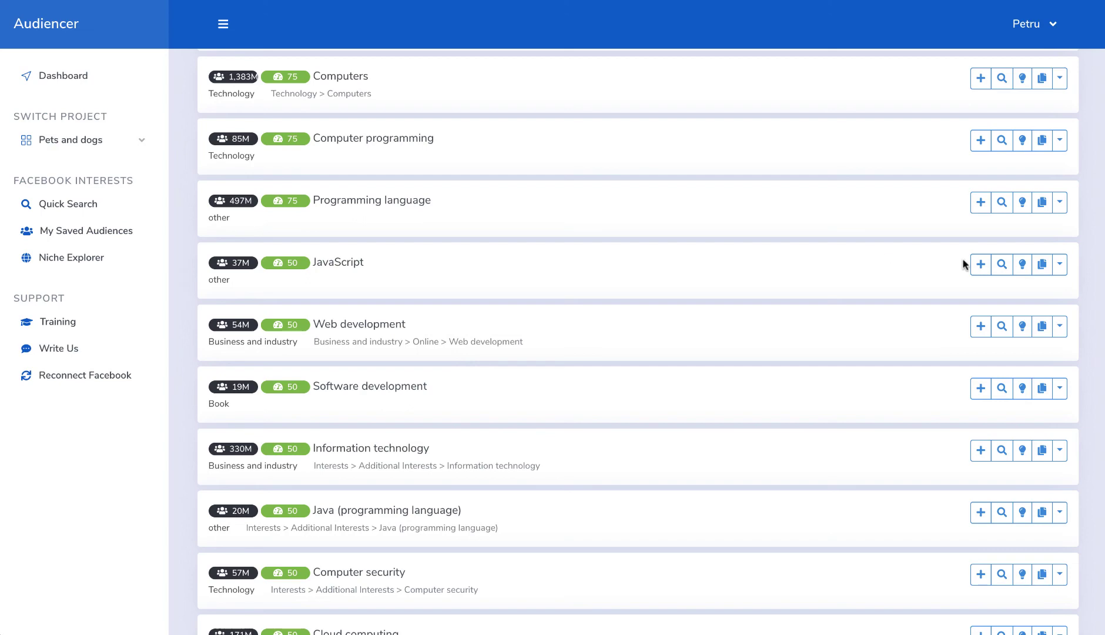
{"action": "left_click", "coordinate": [981, 263]}
{"action": "scroll", "coordinate": [728, 374], "scroll_direction": "down", "scroll_amount": 6}
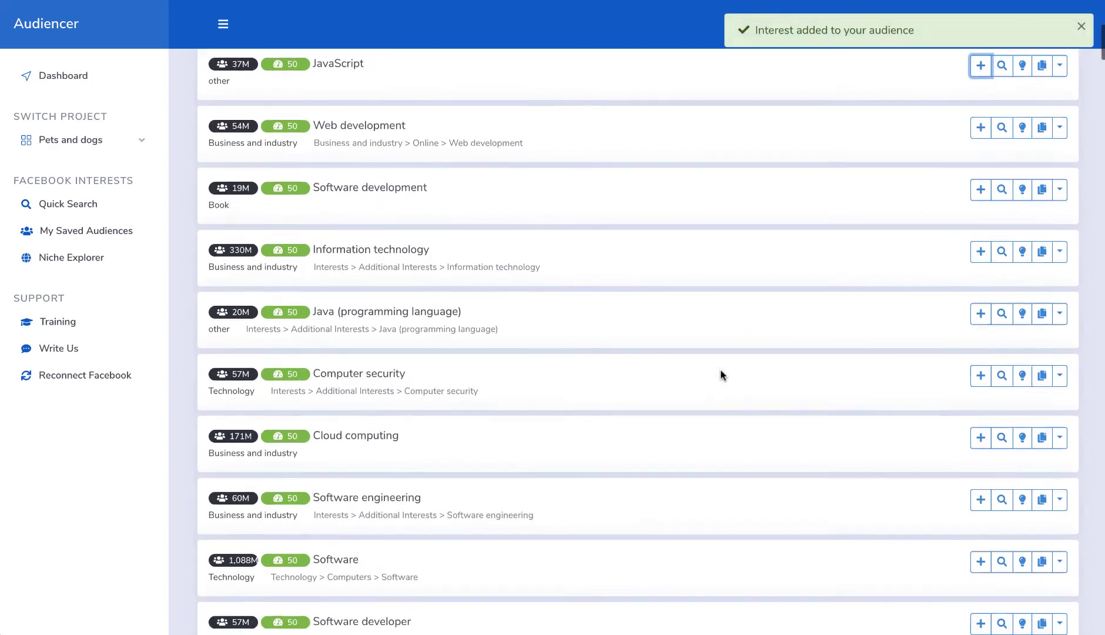
{"action": "left_click", "coordinate": [980, 112]}
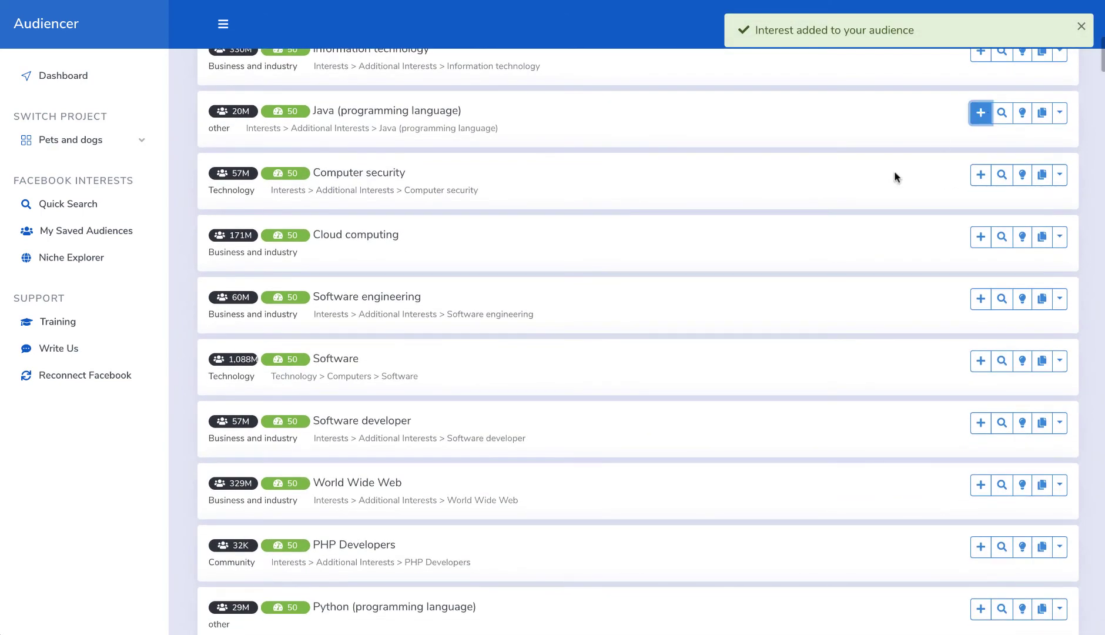
{"action": "scroll", "coordinate": [755, 329], "scroll_direction": "down", "scroll_amount": 1}
{"action": "scroll", "coordinate": [749, 342], "scroll_direction": "down", "scroll_amount": 5}
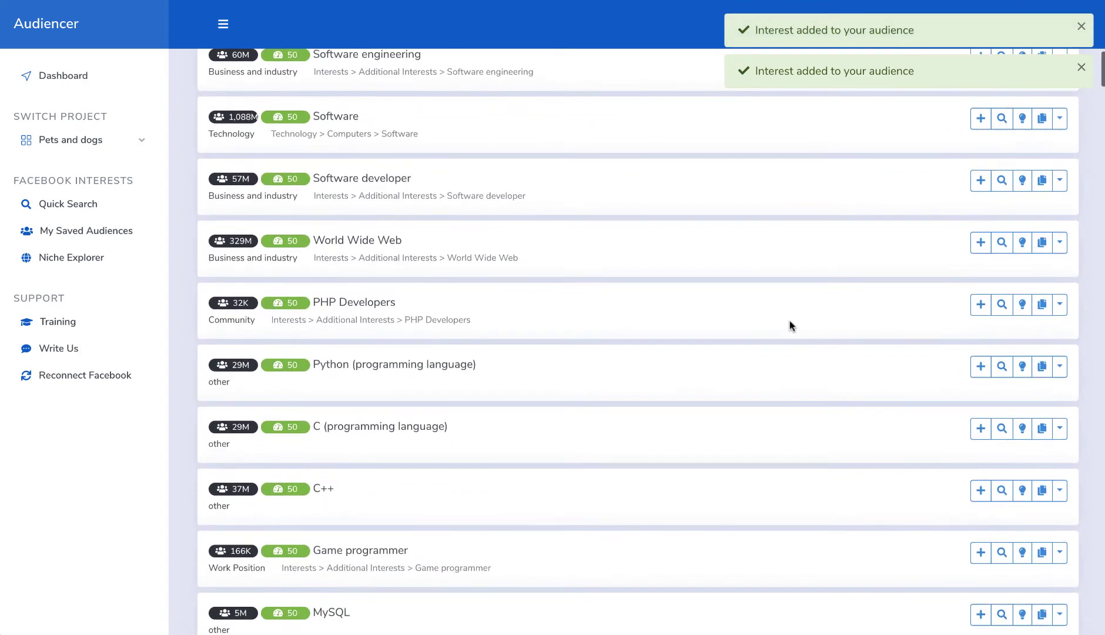
{"action": "left_click", "coordinate": [980, 270]}
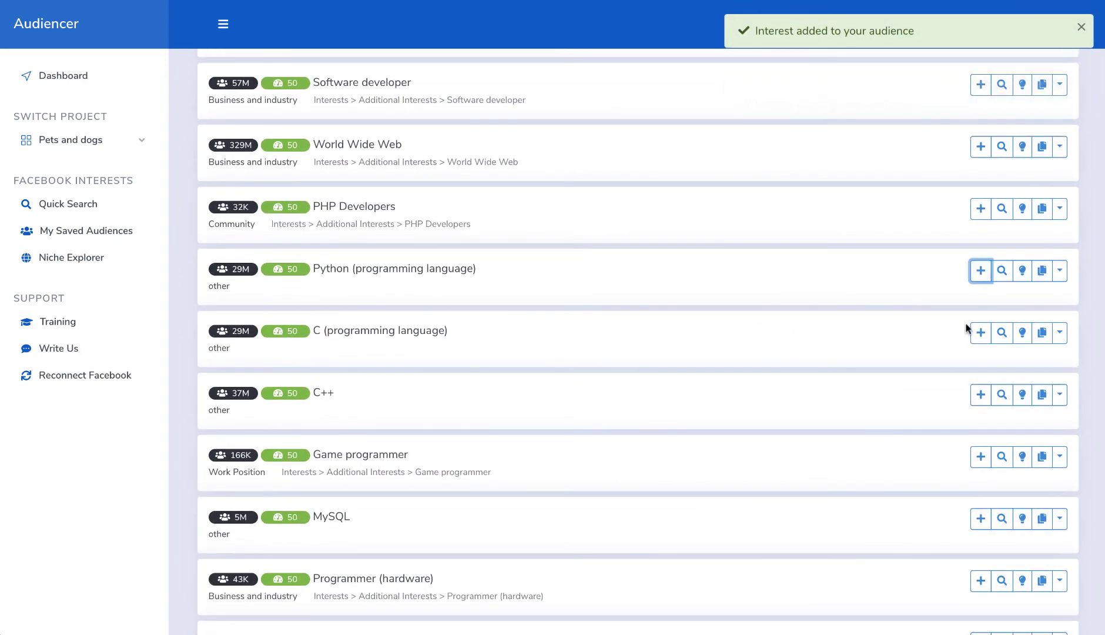
{"action": "left_click", "coordinate": [980, 332]}
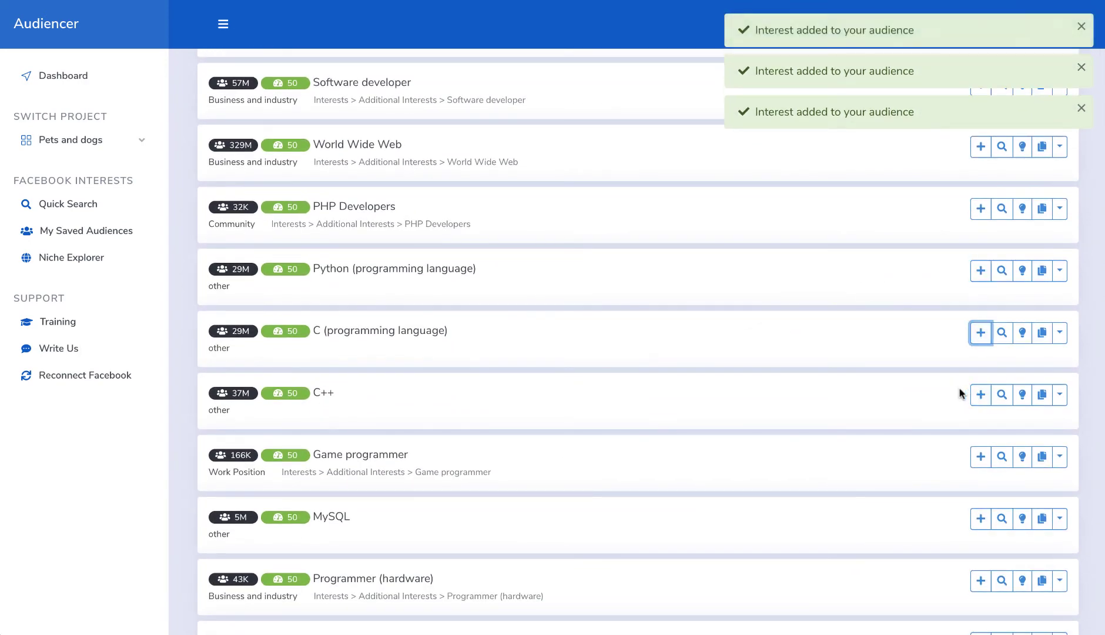
Select all saved interests of the Programmers audience and request Facebook suggestions based on them
{"action": "scroll", "coordinate": [905, 214], "scroll_direction": "up", "scroll_amount": 15}
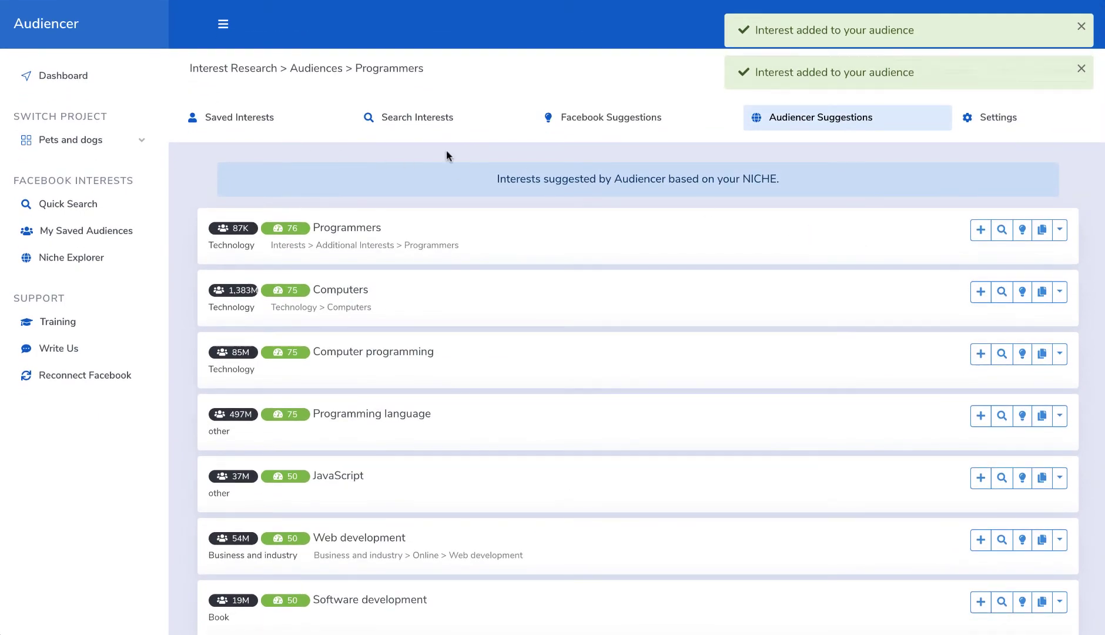
{"action": "left_click", "coordinate": [247, 119]}
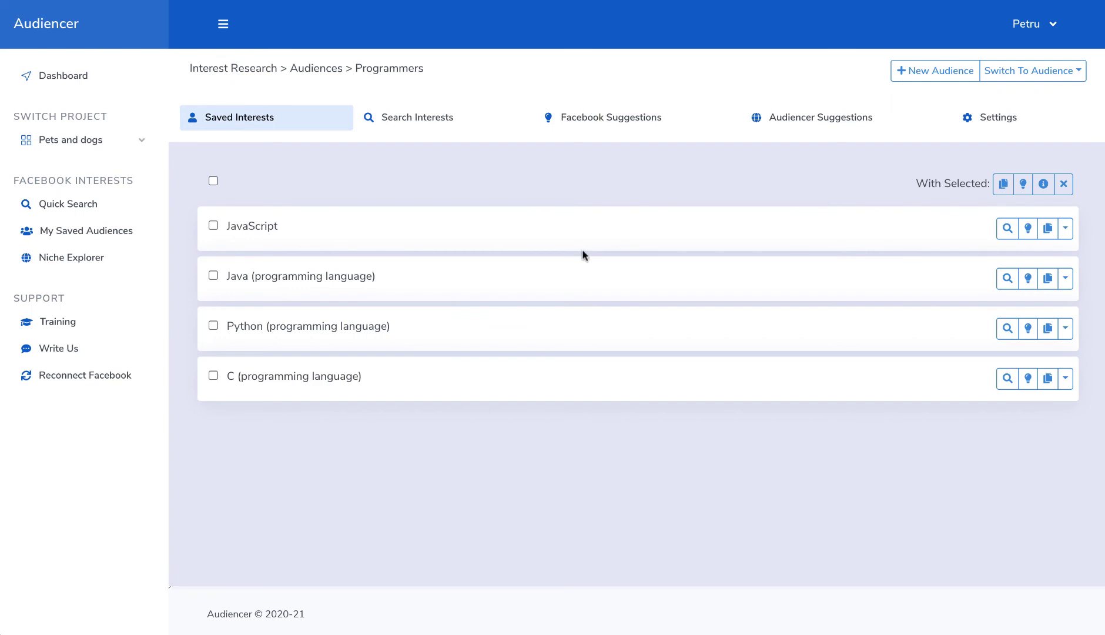
{"action": "left_click", "coordinate": [213, 181]}
{"action": "left_click", "coordinate": [1023, 184]}
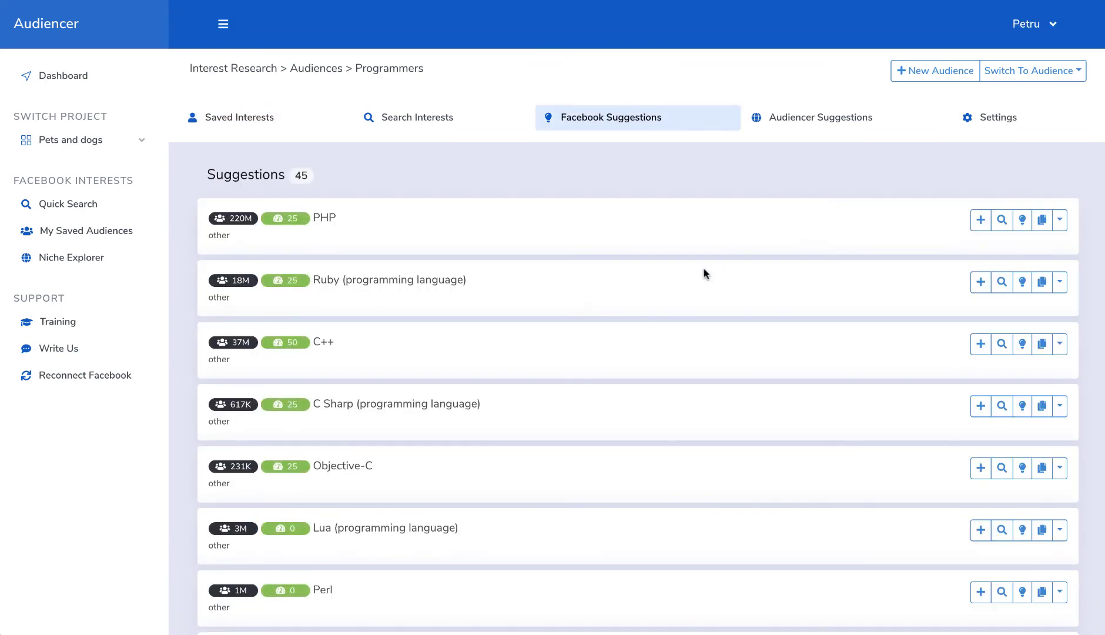
Review the Facebook suggestions for related programming interests, such as Visual Basic .NET, XML and BASIC
{"action": "scroll", "coordinate": [638, 268], "scroll_direction": "down", "scroll_amount": 1}
{"action": "scroll", "coordinate": [638, 267], "scroll_direction": "down", "scroll_amount": 12}
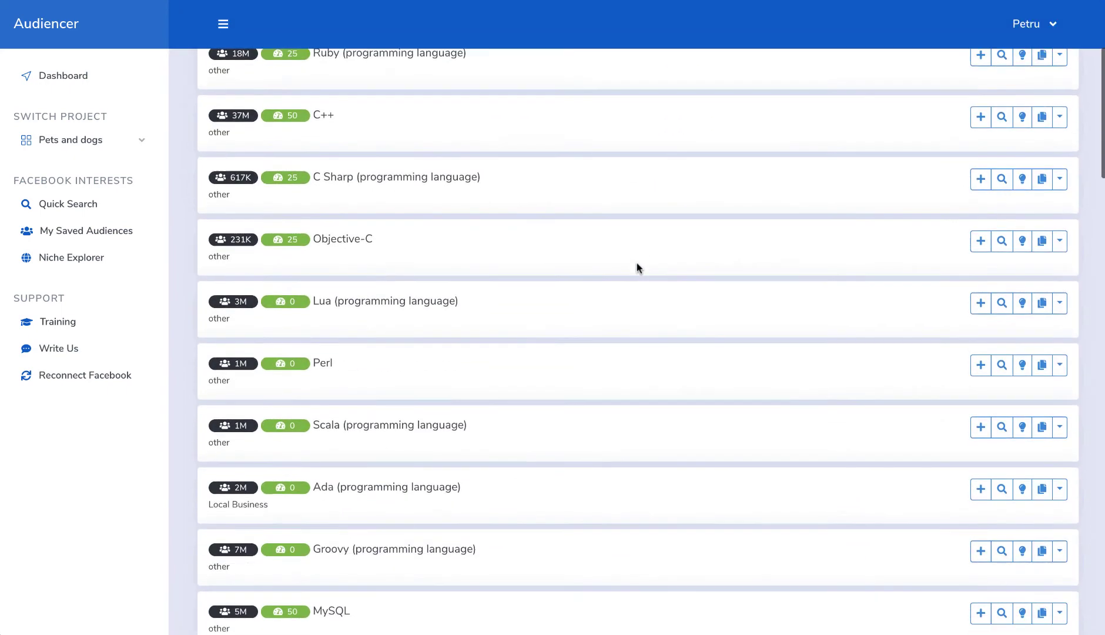
{"action": "scroll", "coordinate": [638, 268], "scroll_direction": "down", "scroll_amount": 15}
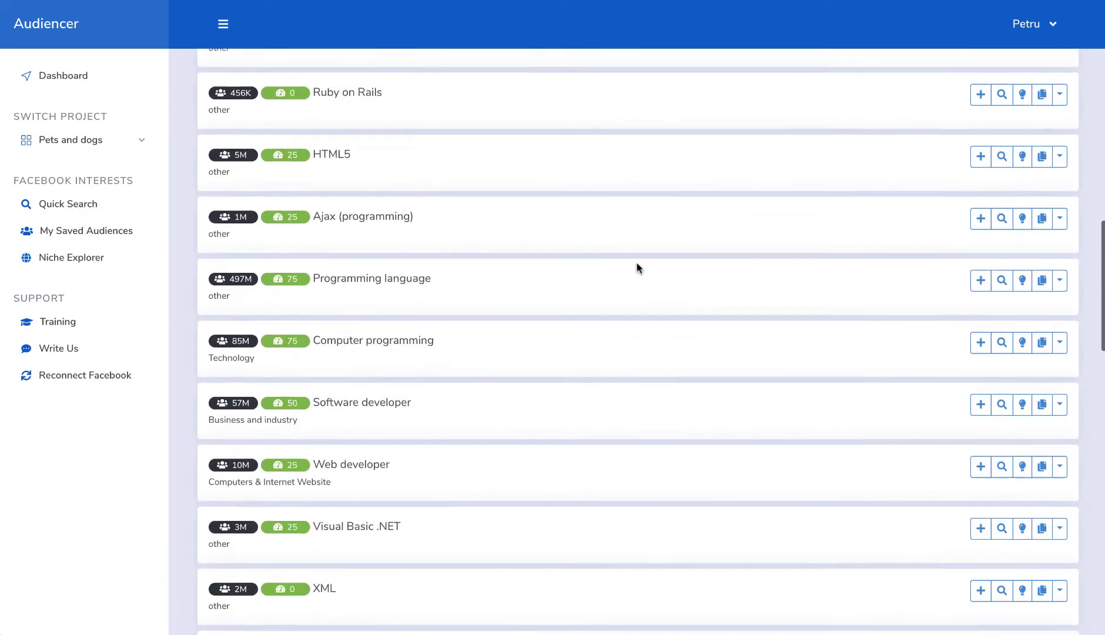
{"action": "scroll", "coordinate": [638, 268], "scroll_direction": "up", "scroll_amount": 3}
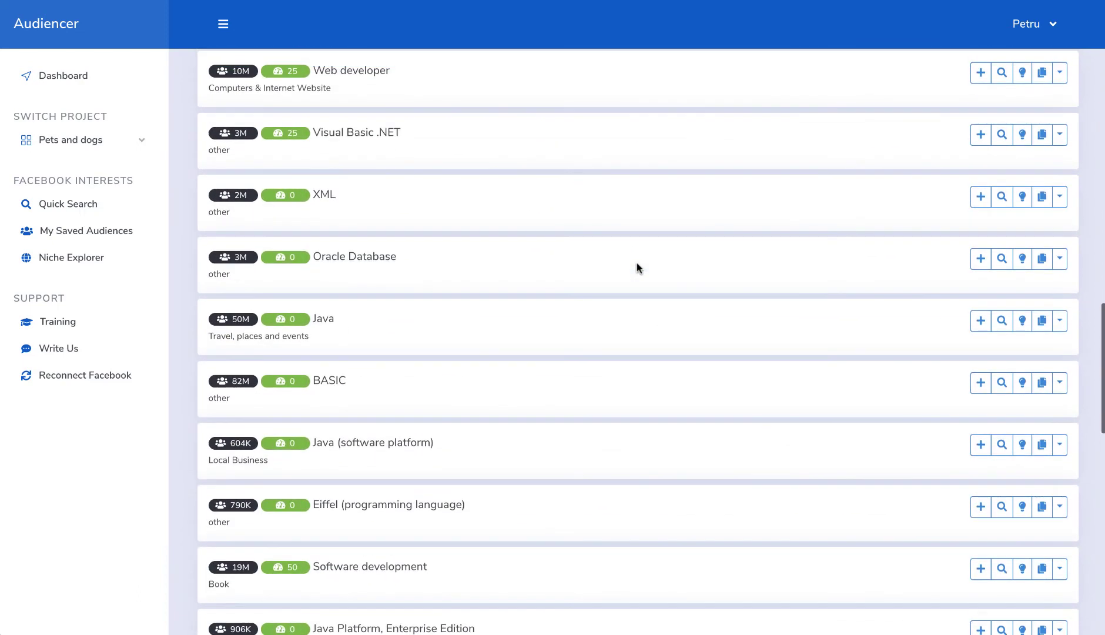
{"action": "double_click", "coordinate": [327, 195]}
{"action": "left_click_drag", "start_coordinate": [325, 128], "coordinate": [402, 132]}
{"action": "scroll", "coordinate": [505, 249], "scroll_direction": "down", "scroll_amount": 4}
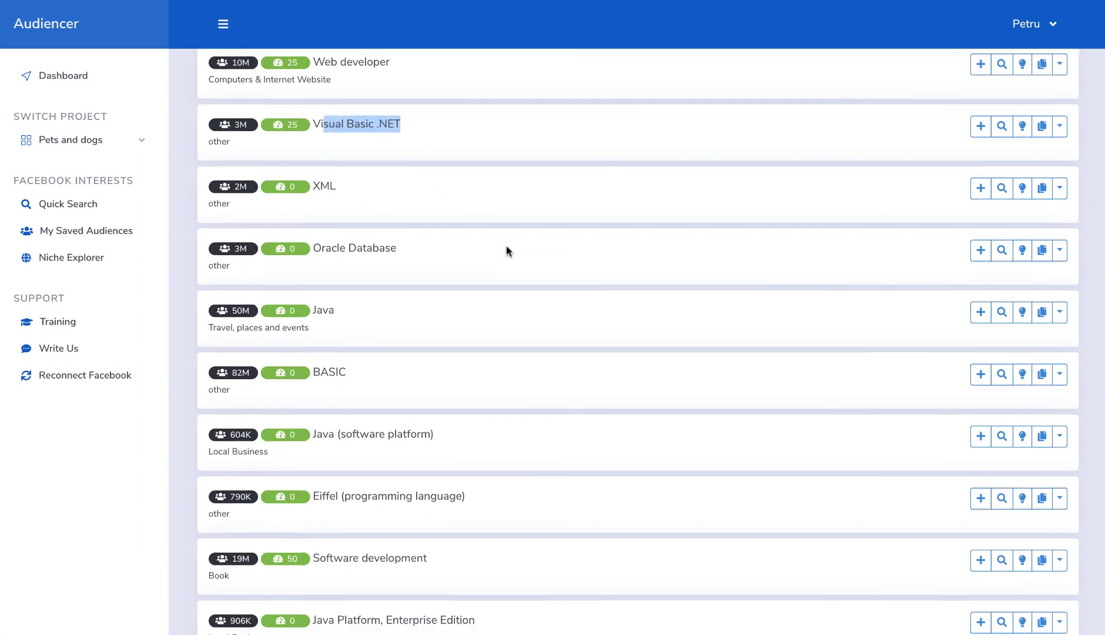
{"action": "double_click", "coordinate": [332, 156]}
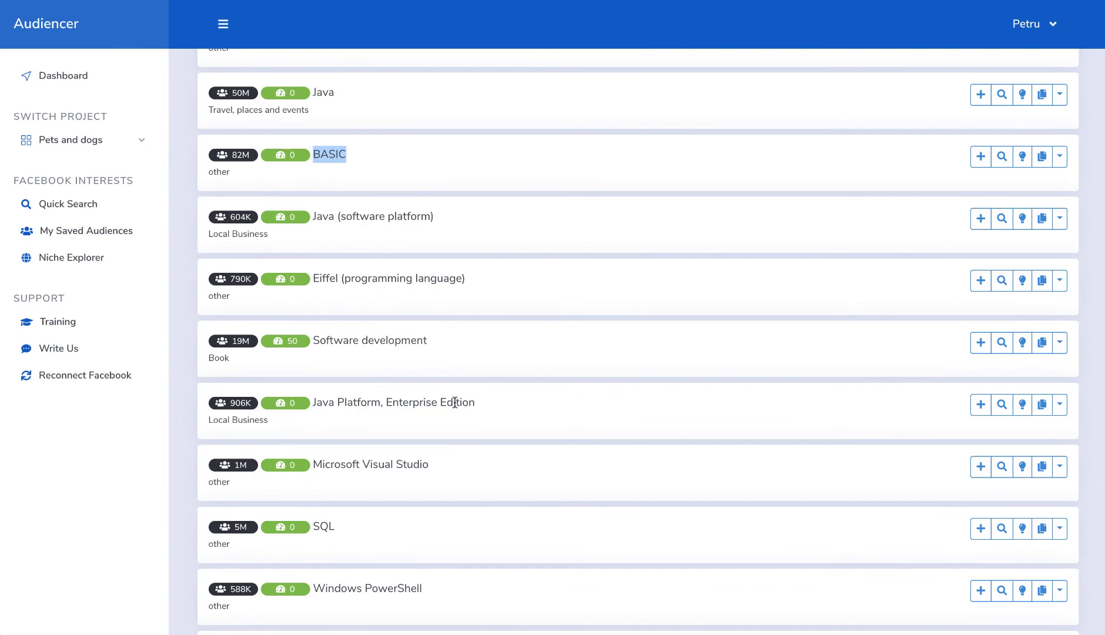
{"action": "scroll", "coordinate": [455, 400], "scroll_direction": "down", "scroll_amount": 8}
{"action": "scroll", "coordinate": [454, 398], "scroll_direction": "up", "scroll_amount": 5}
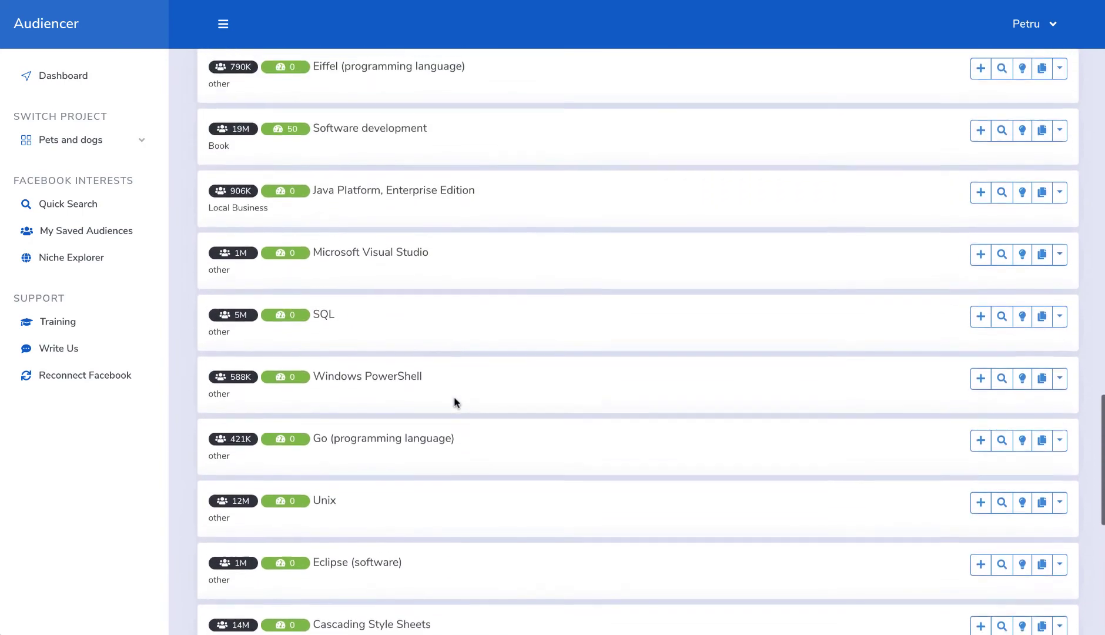
{"action": "scroll", "coordinate": [483, 355], "scroll_direction": "up", "scroll_amount": 10}
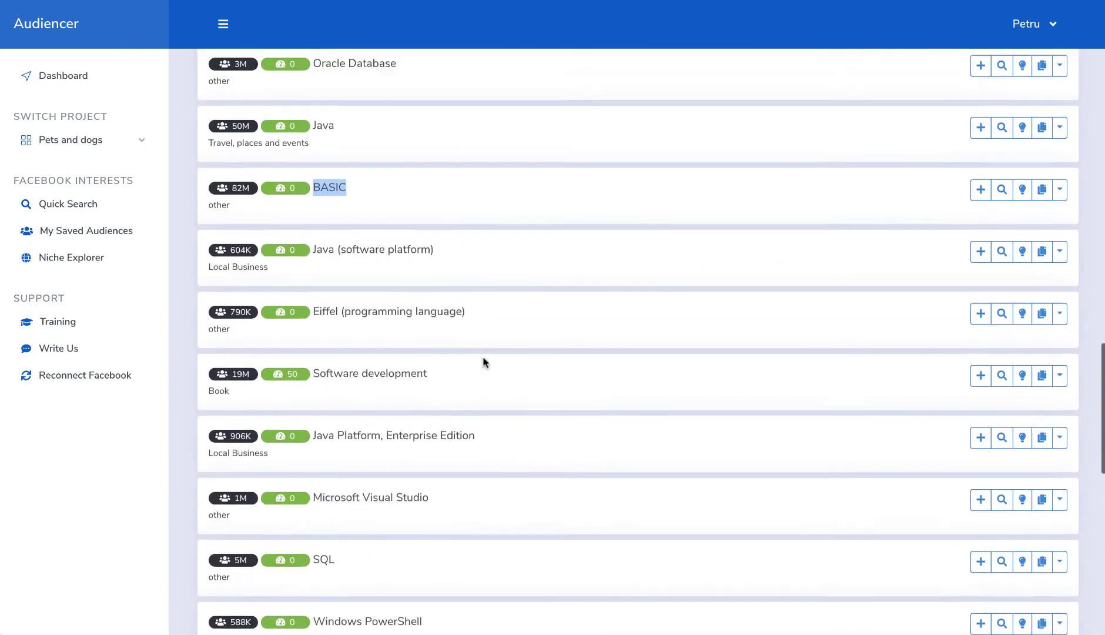
{"action": "scroll", "coordinate": [483, 356], "scroll_direction": "up", "scroll_amount": 15}
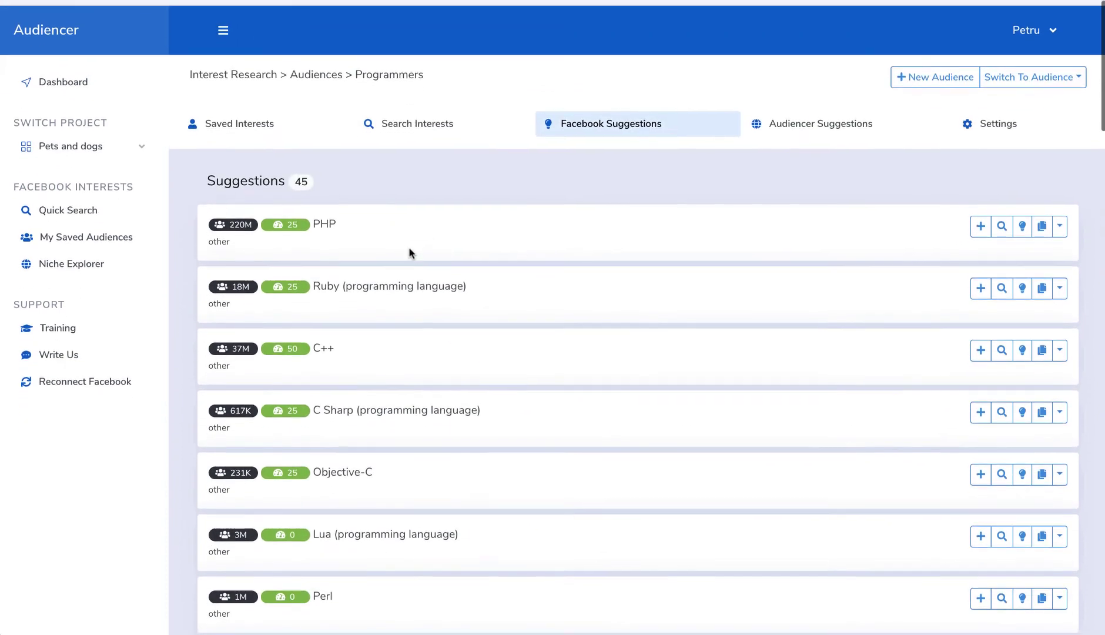
Deselect all saved interests of the Programmers audience, and open its interest search
{"action": "left_click", "coordinate": [243, 115]}
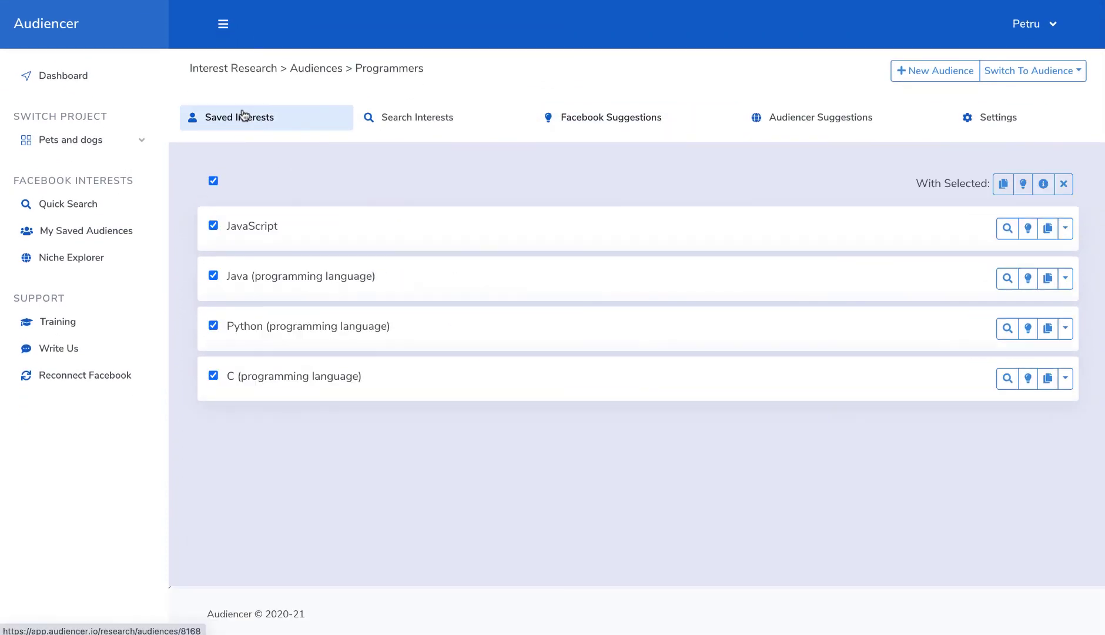
{"action": "left_click", "coordinate": [213, 180]}
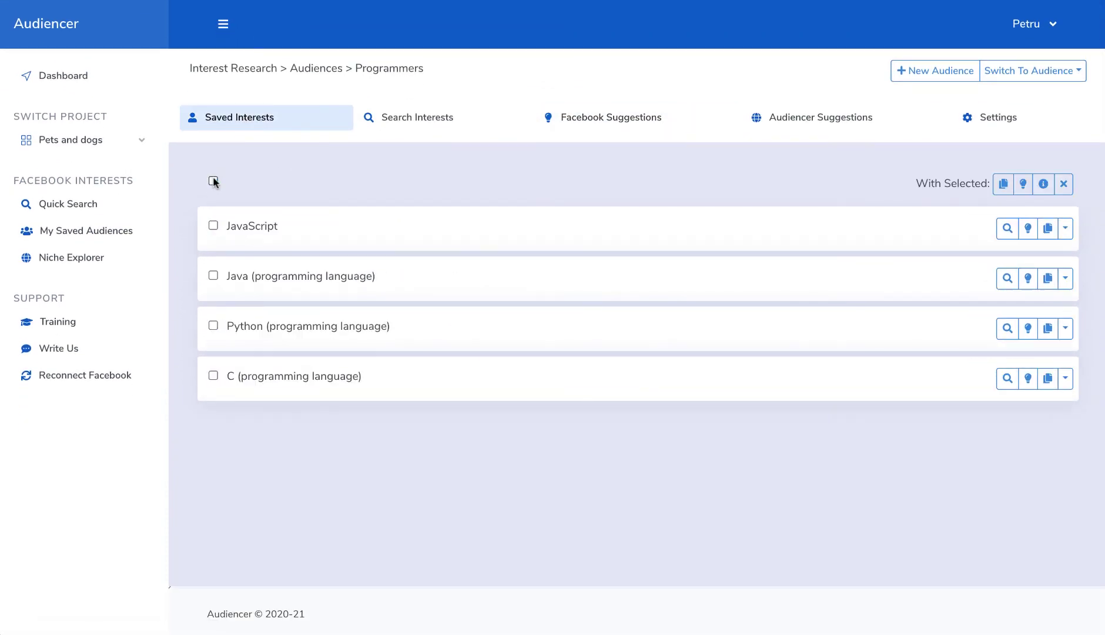
{"action": "left_click", "coordinate": [459, 125]}
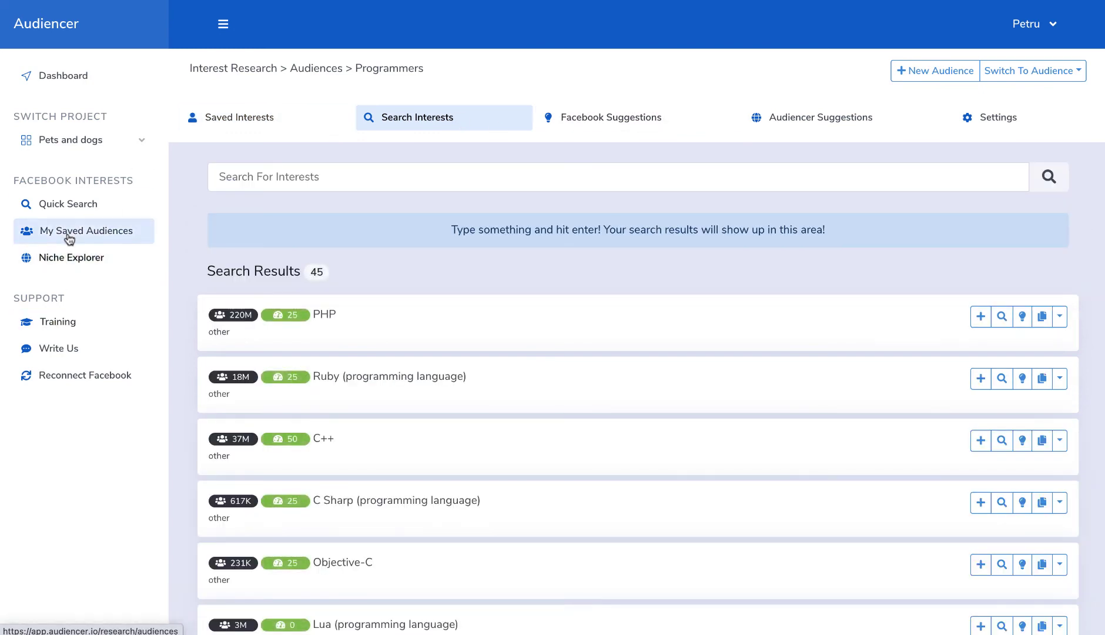
Search the Niche Explorer for the niche "programmers"
{"action": "left_click", "coordinate": [73, 256]}
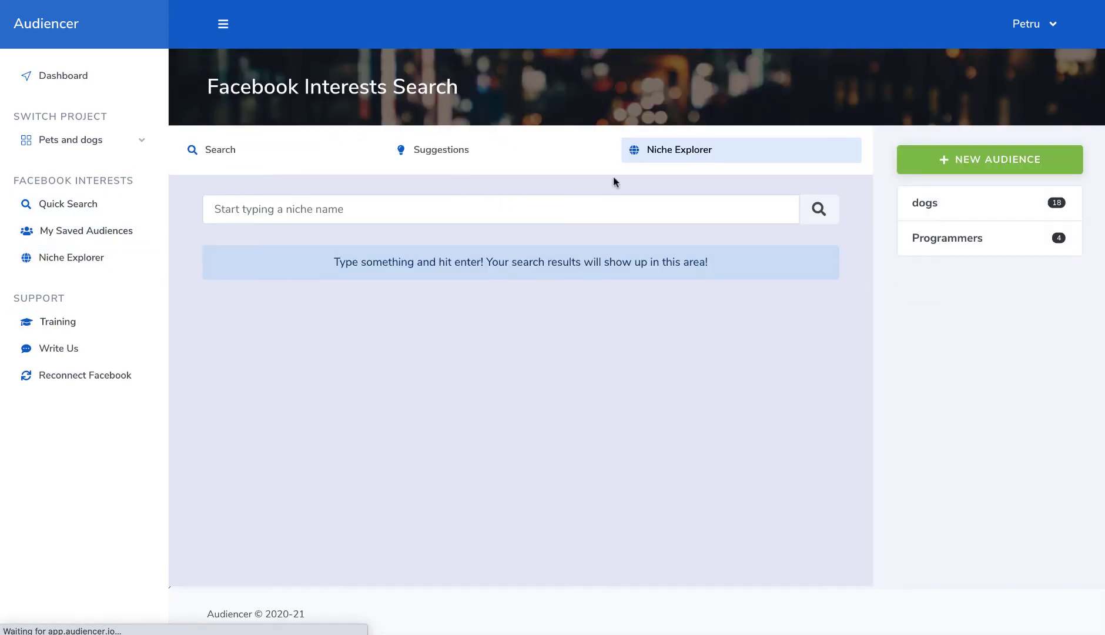
{"action": "left_click", "coordinate": [548, 201]}
{"action": "type", "text": "pr"}
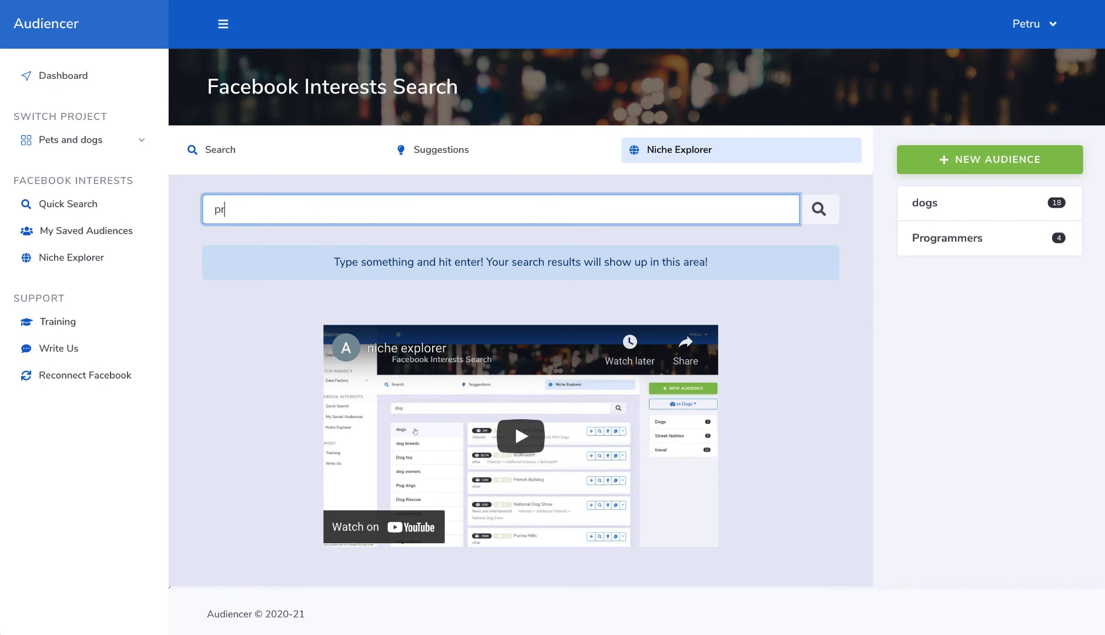
{"action": "type", "text": "ogrammers"}
{"action": "key", "text": "Return"}
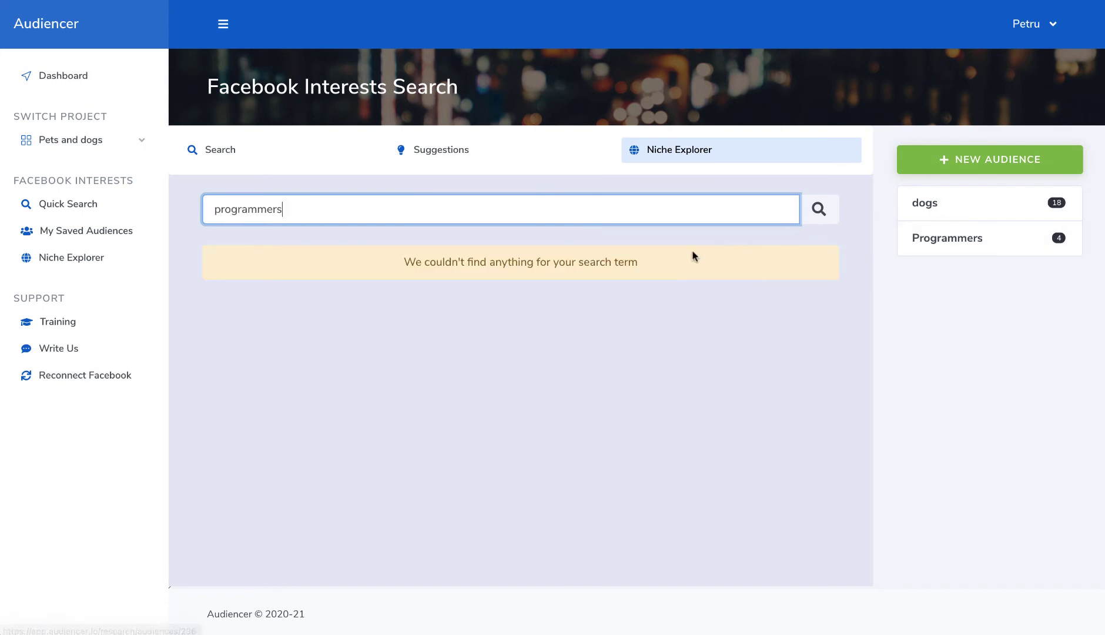
Search the niches for "progra" instead and open the interests of the programmer niche
{"action": "key", "text": "ctrl+a"}
{"action": "type", "text": "pr"}
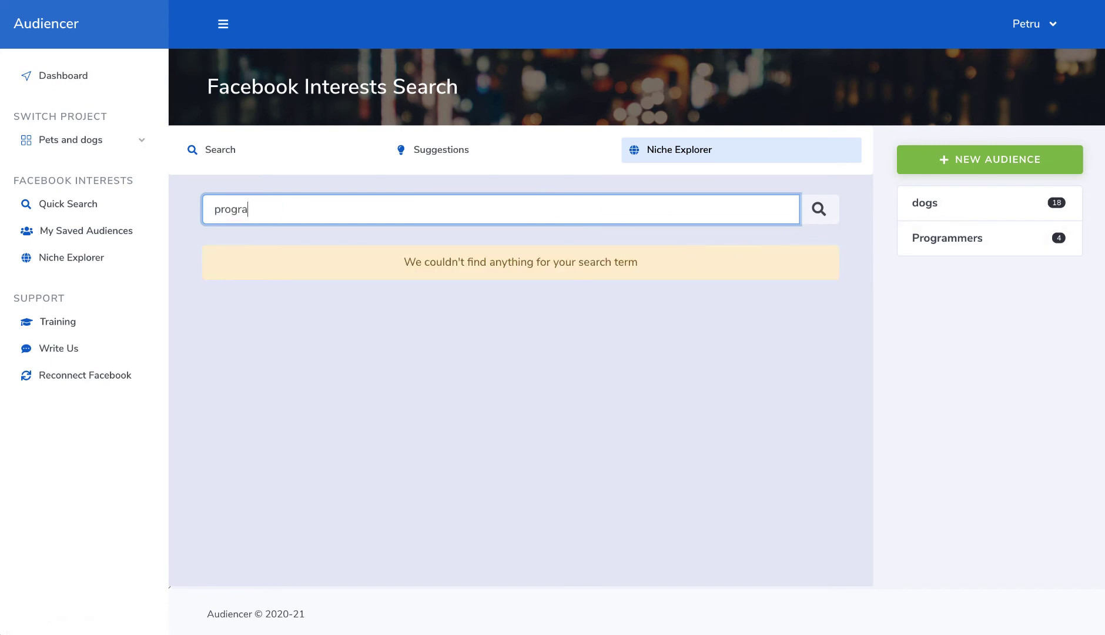
{"action": "left_click", "coordinate": [313, 305]}
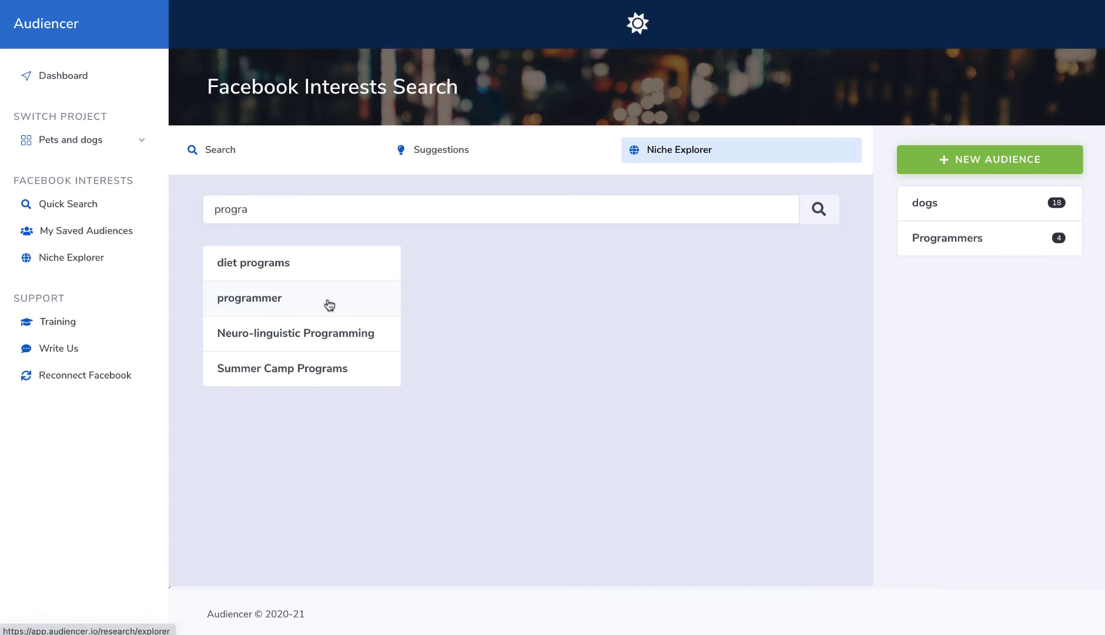
Add the MySQL interest from the programmer niche to the Programmers audience
{"action": "scroll", "coordinate": [567, 370], "scroll_direction": "down", "scroll_amount": 3}
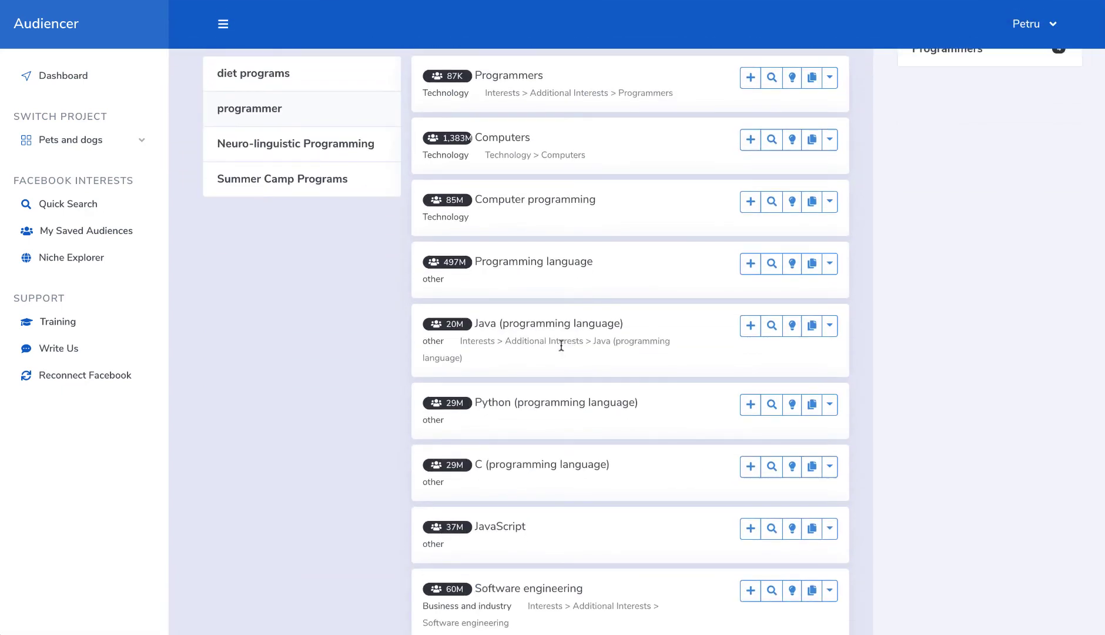
{"action": "scroll", "coordinate": [562, 345], "scroll_direction": "down", "scroll_amount": 3}
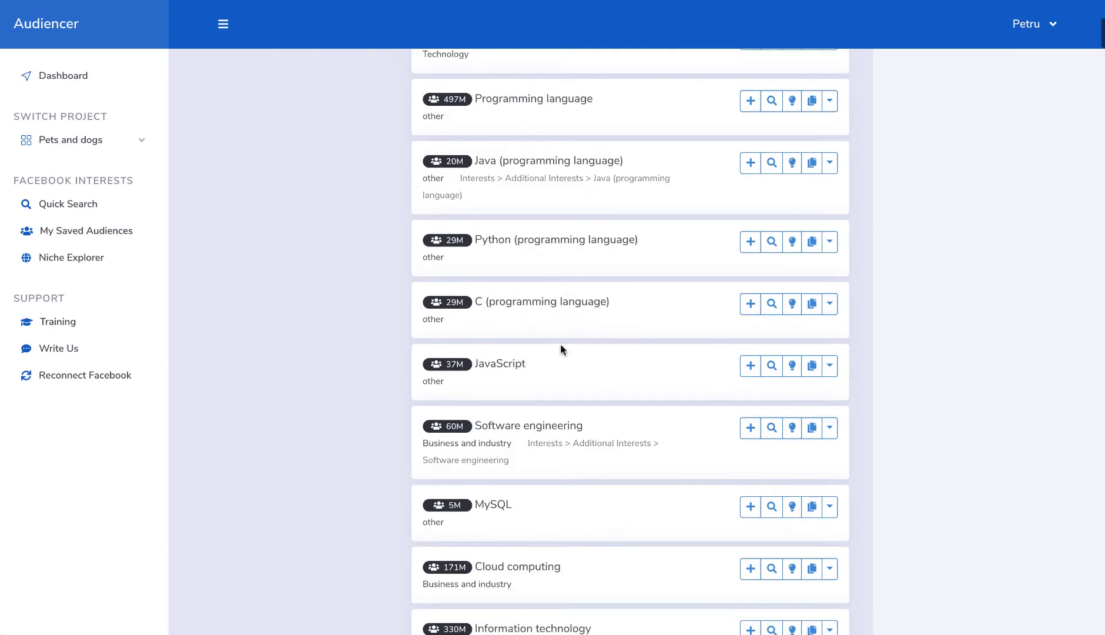
{"action": "scroll", "coordinate": [561, 346], "scroll_direction": "down", "scroll_amount": 3}
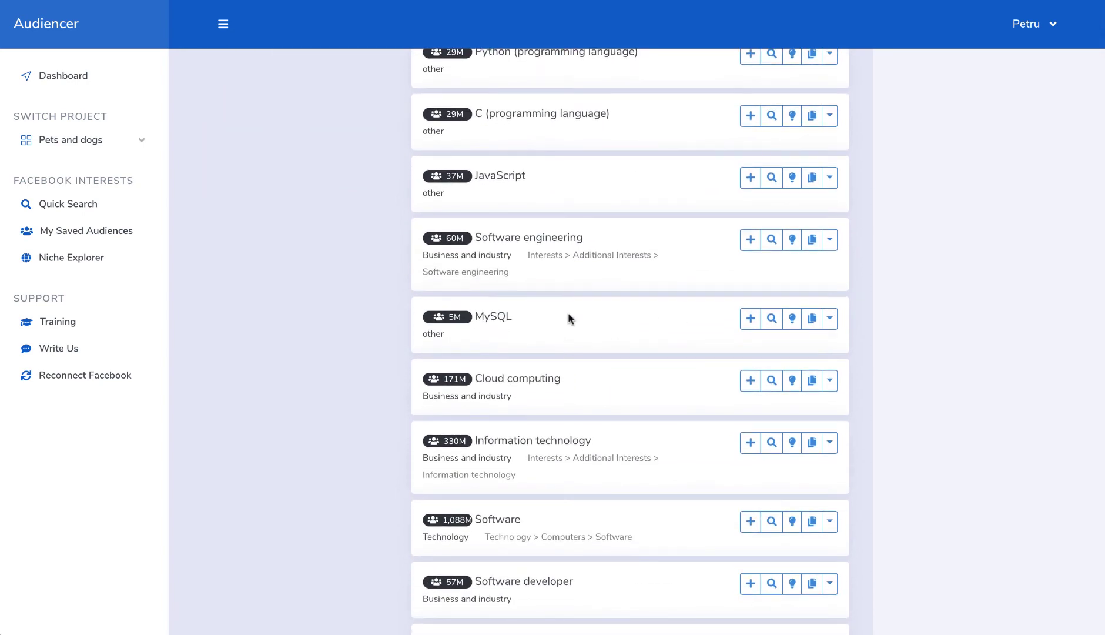
{"action": "left_click", "coordinate": [751, 321]}
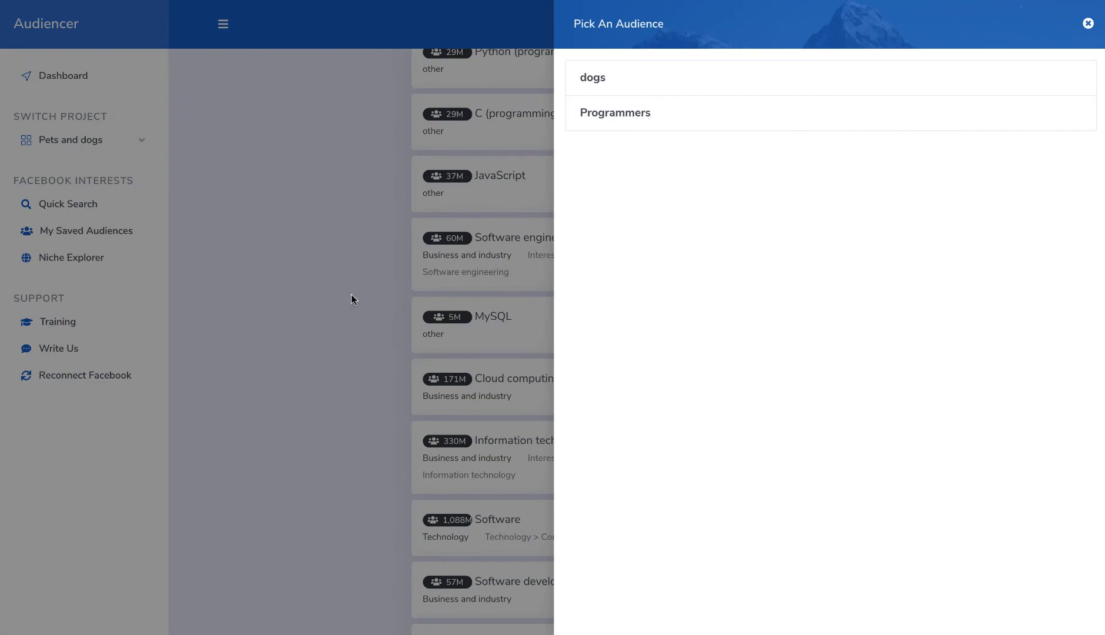
{"action": "left_click", "coordinate": [649, 123]}
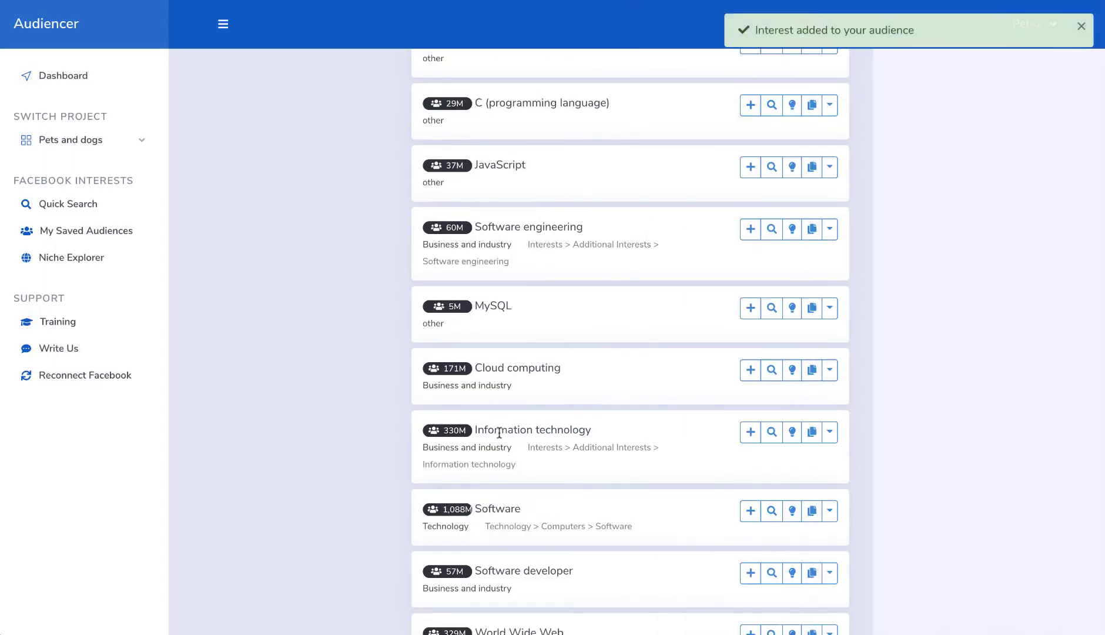
Add the Game programmer interest from the programmer niche to the Programmers audience
{"action": "scroll", "coordinate": [499, 433], "scroll_direction": "down", "scroll_amount": 4}
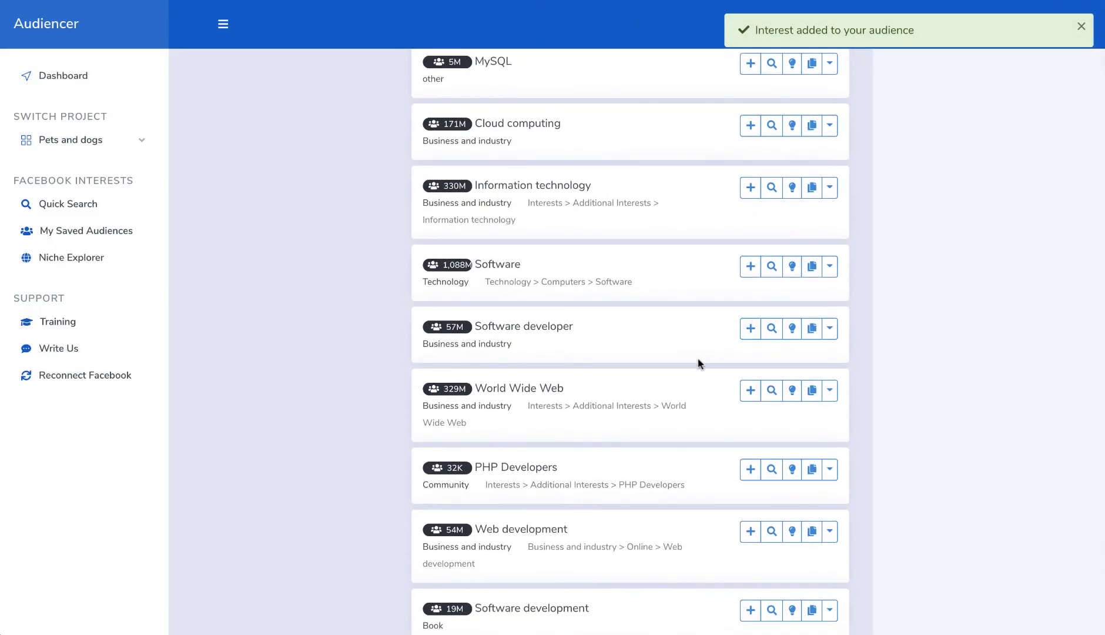
{"action": "scroll", "coordinate": [698, 363], "scroll_direction": "down", "scroll_amount": 8}
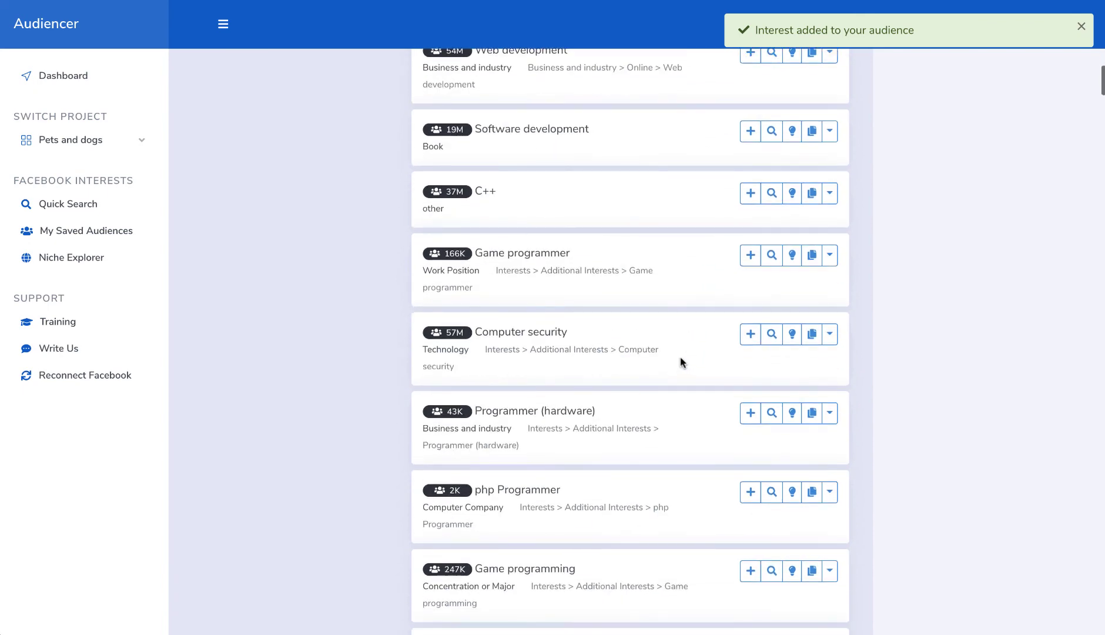
{"action": "left_click", "coordinate": [749, 254]}
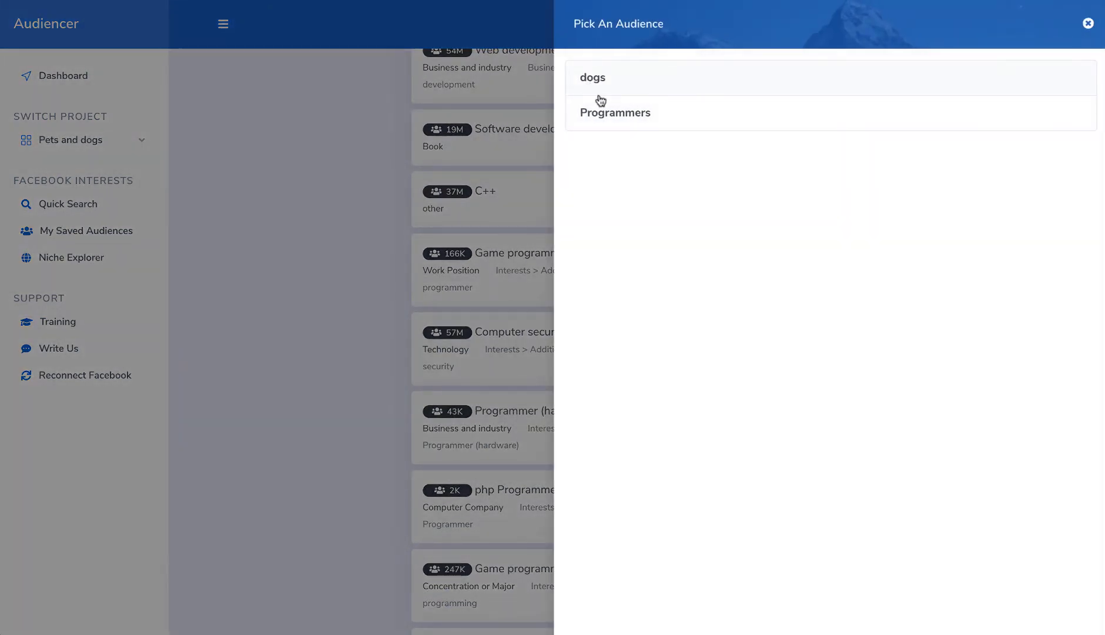
{"action": "left_click", "coordinate": [606, 115]}
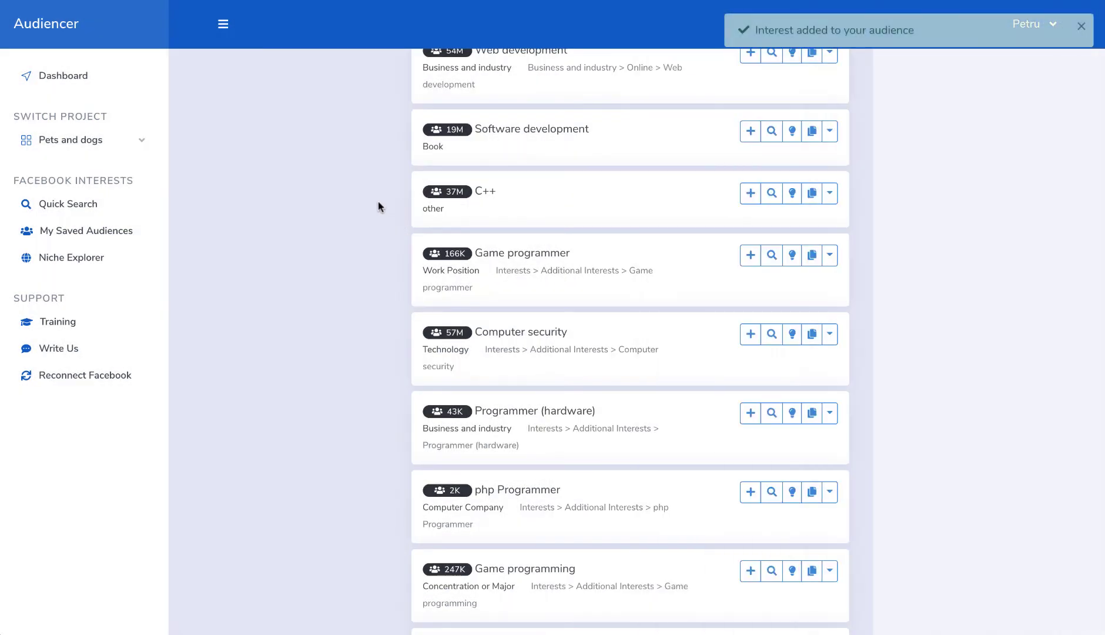
Open the saved interests of the Programmers audience, select only MySQL, and request Facebook suggestions based on it
{"action": "scroll", "coordinate": [378, 201], "scroll_direction": "up", "scroll_amount": 8}
{"action": "left_click", "coordinate": [240, 157]}
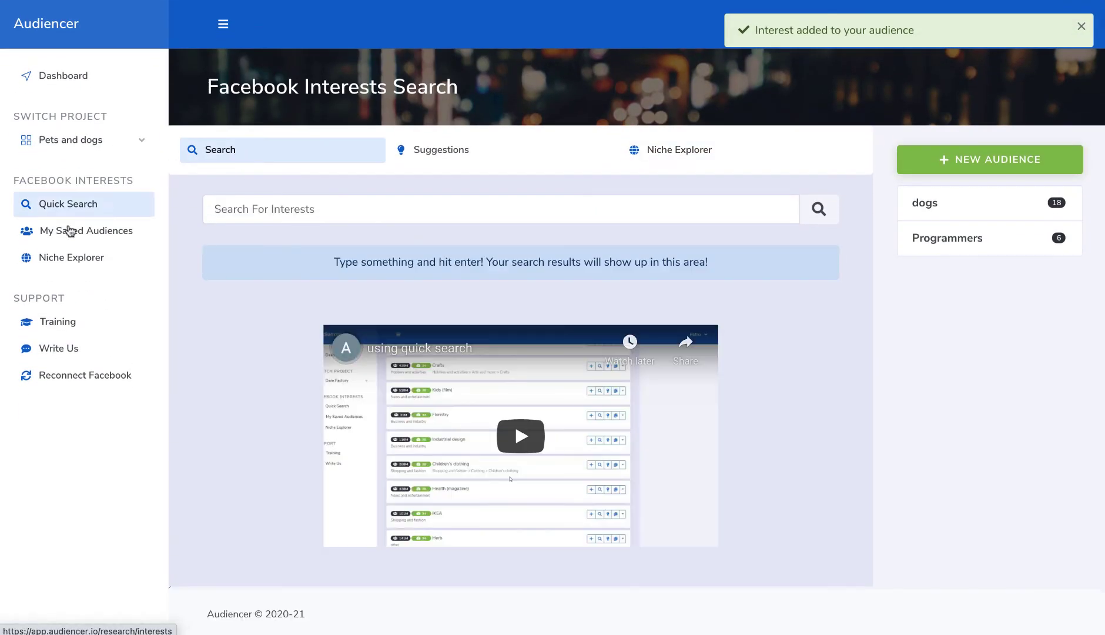
{"action": "left_click", "coordinate": [965, 243]}
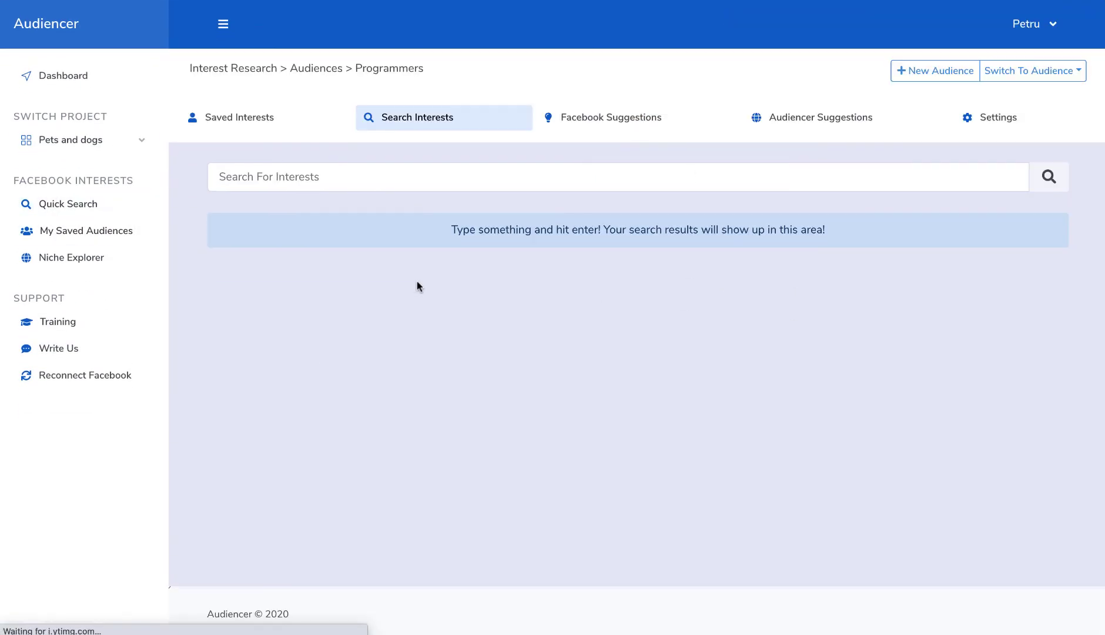
{"action": "left_click", "coordinate": [235, 117]}
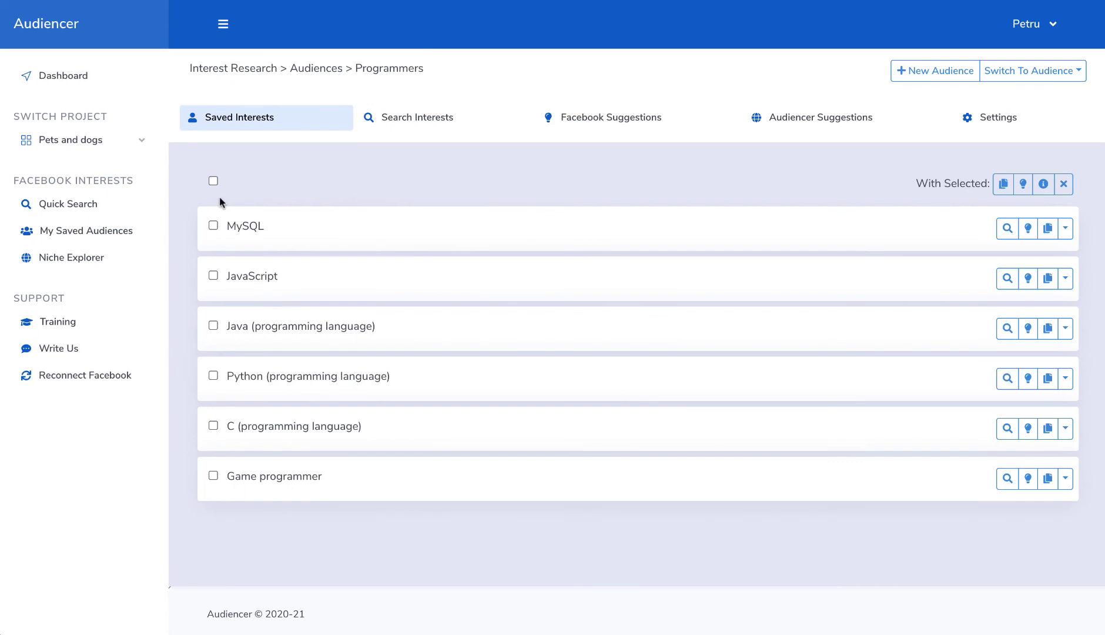
{"action": "left_click", "coordinate": [1023, 184]}
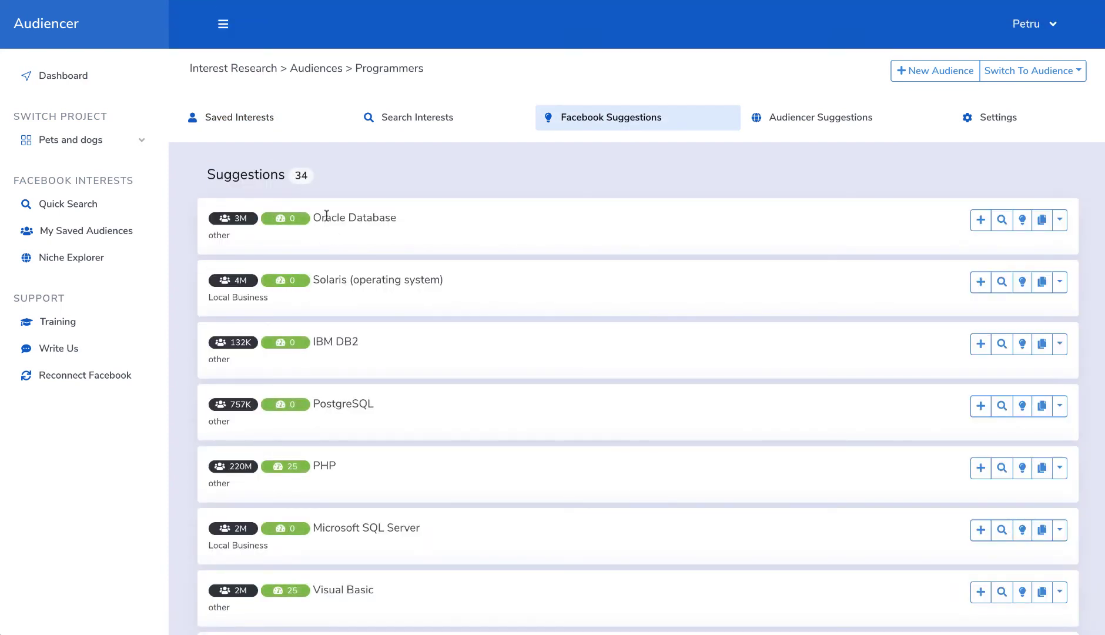
Review the Facebook suggestions based on MySQL, and return to the saved interests of the Programmers audience
{"action": "left_click_drag", "start_coordinate": [327, 216], "coordinate": [396, 217]}
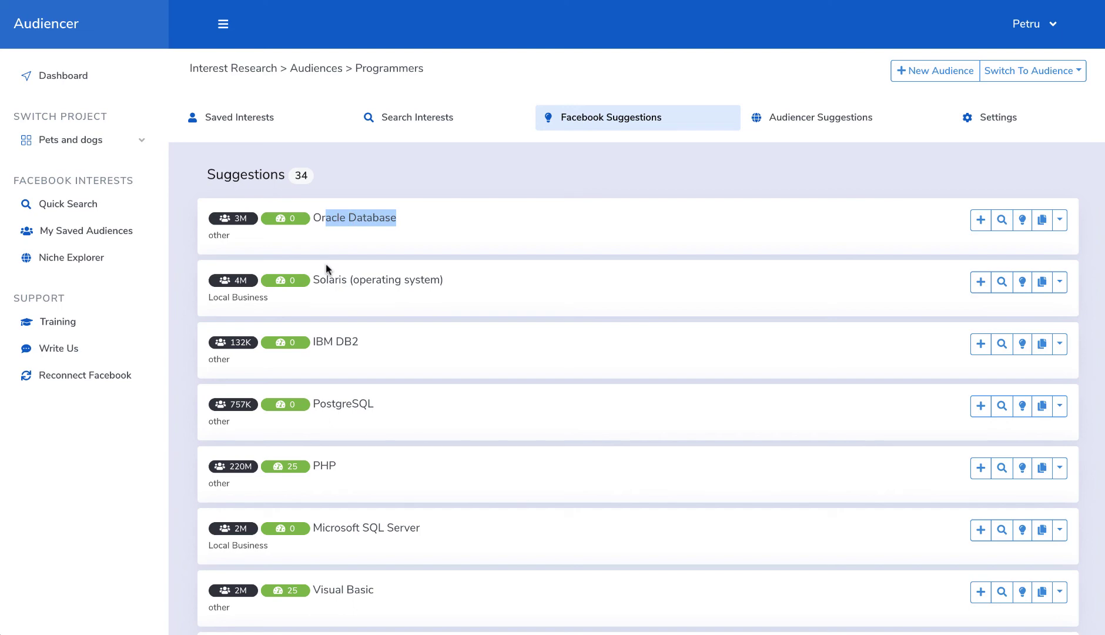
{"action": "scroll", "coordinate": [406, 378], "scroll_direction": "down", "scroll_amount": 6}
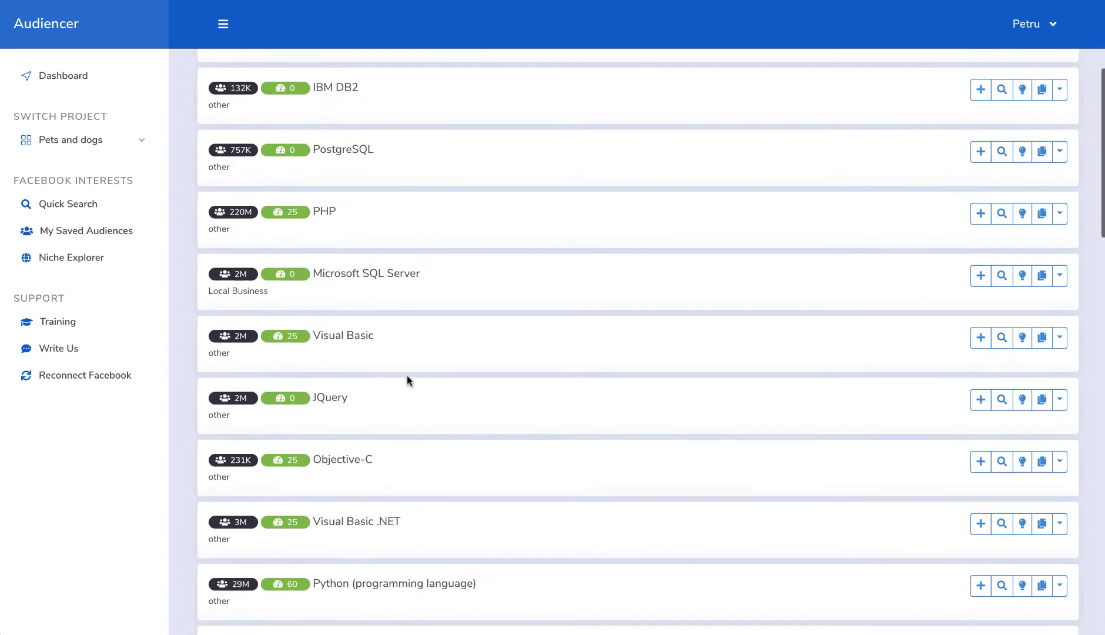
{"action": "scroll", "coordinate": [406, 377], "scroll_direction": "up", "scroll_amount": 6}
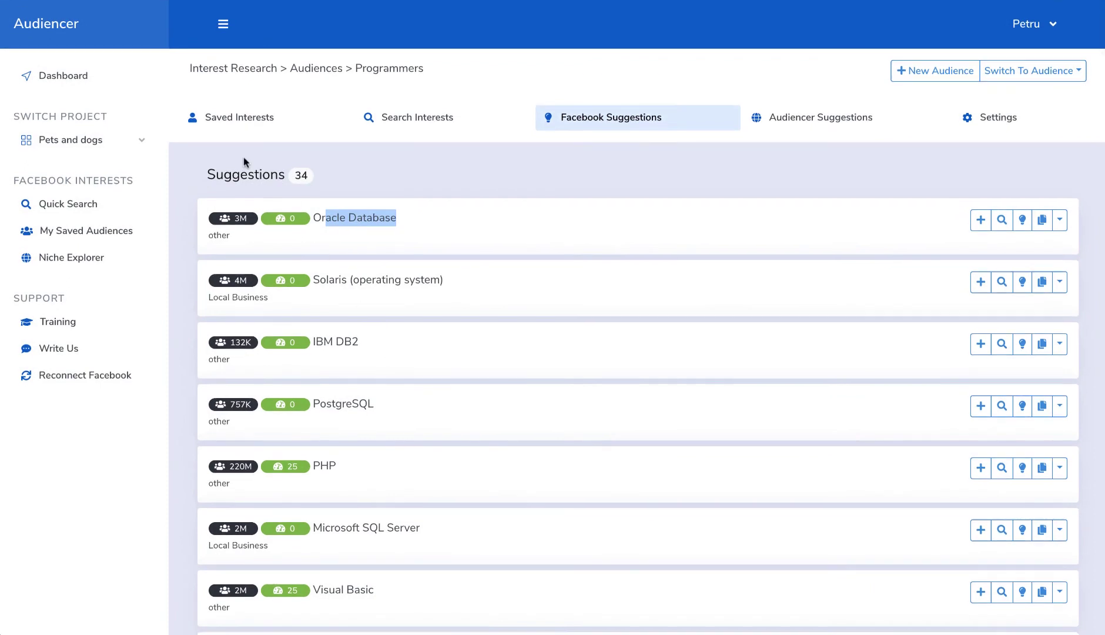
{"action": "left_click", "coordinate": [231, 119]}
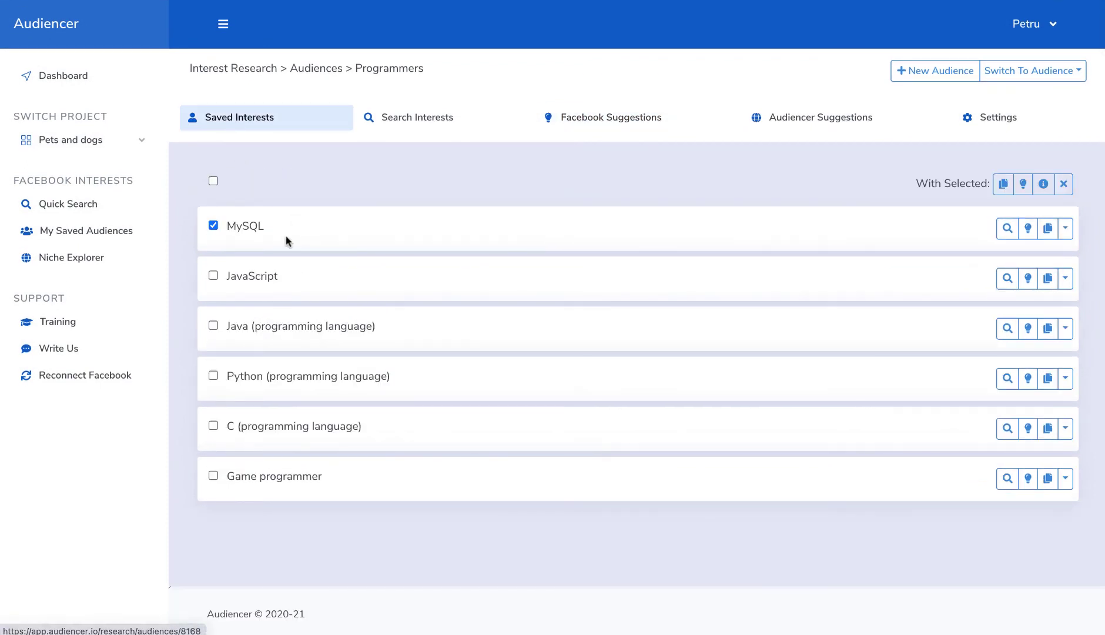
{"action": "left_click_drag", "start_coordinate": [227, 226], "coordinate": [259, 226]}
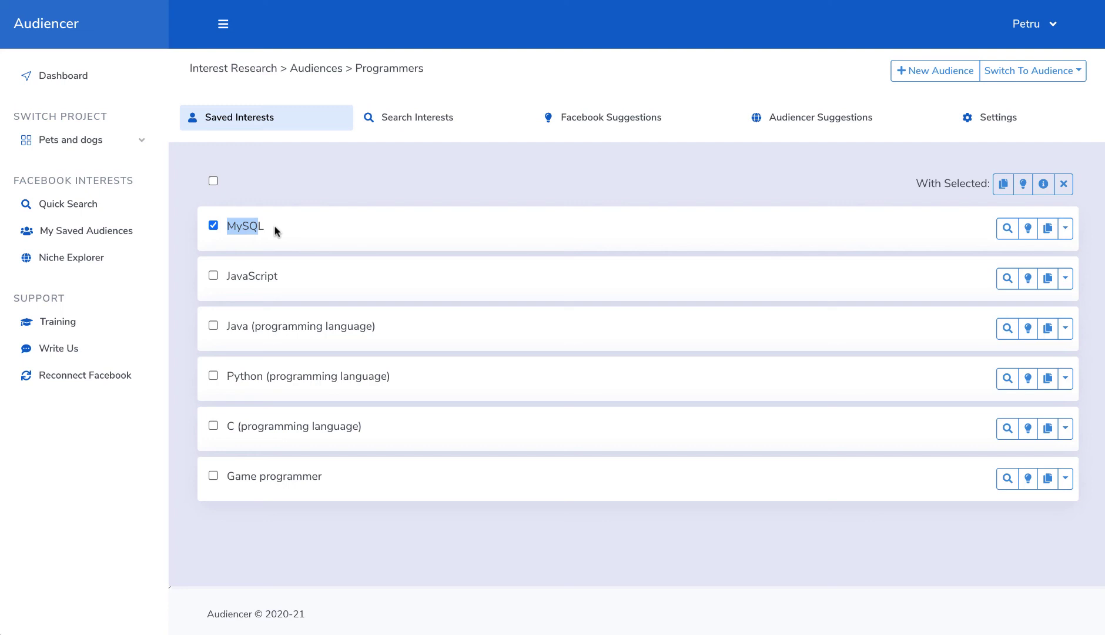
Open the saved interests of the dogs audience from the dashboard, and select Dog food
{"action": "left_click", "coordinate": [85, 81]}
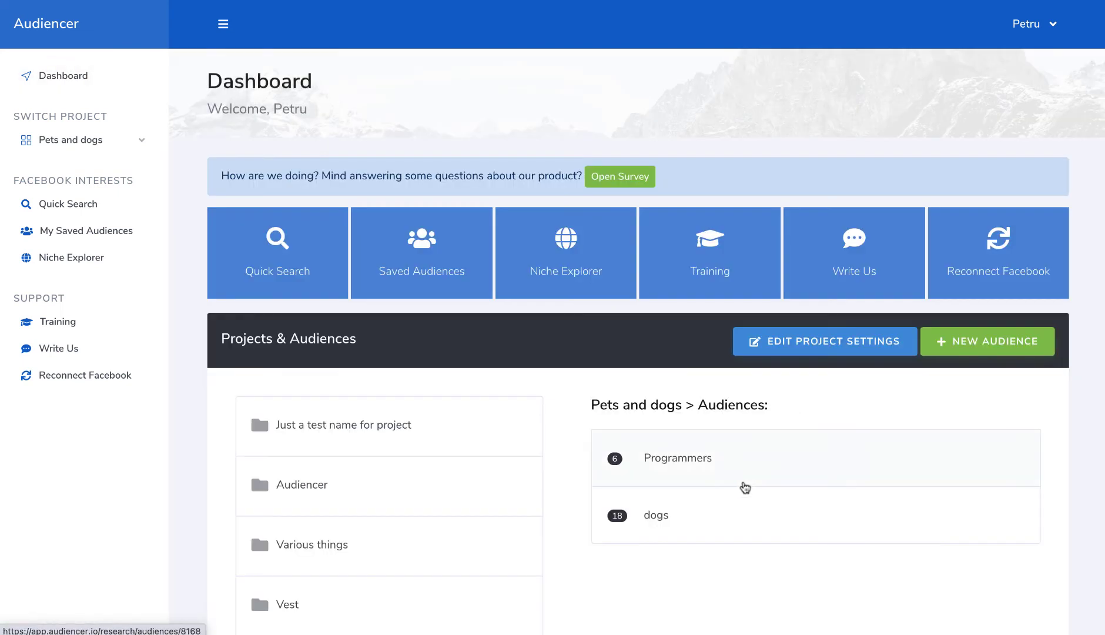
{"action": "left_click", "coordinate": [715, 520]}
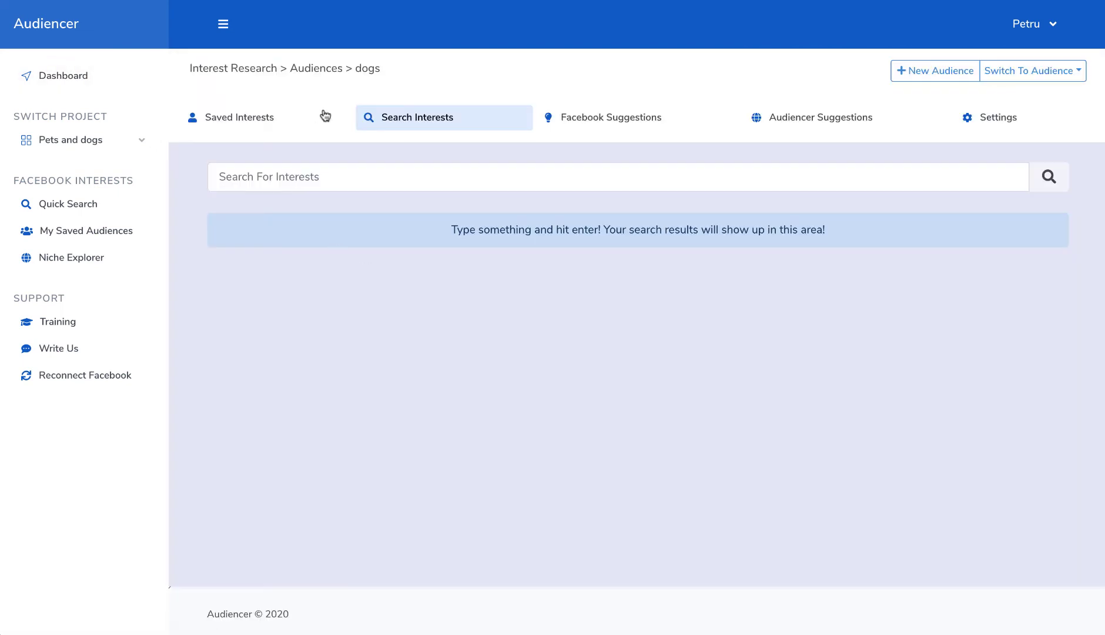
{"action": "left_click", "coordinate": [238, 121]}
{"action": "scroll", "coordinate": [369, 301], "scroll_direction": "down", "scroll_amount": 2}
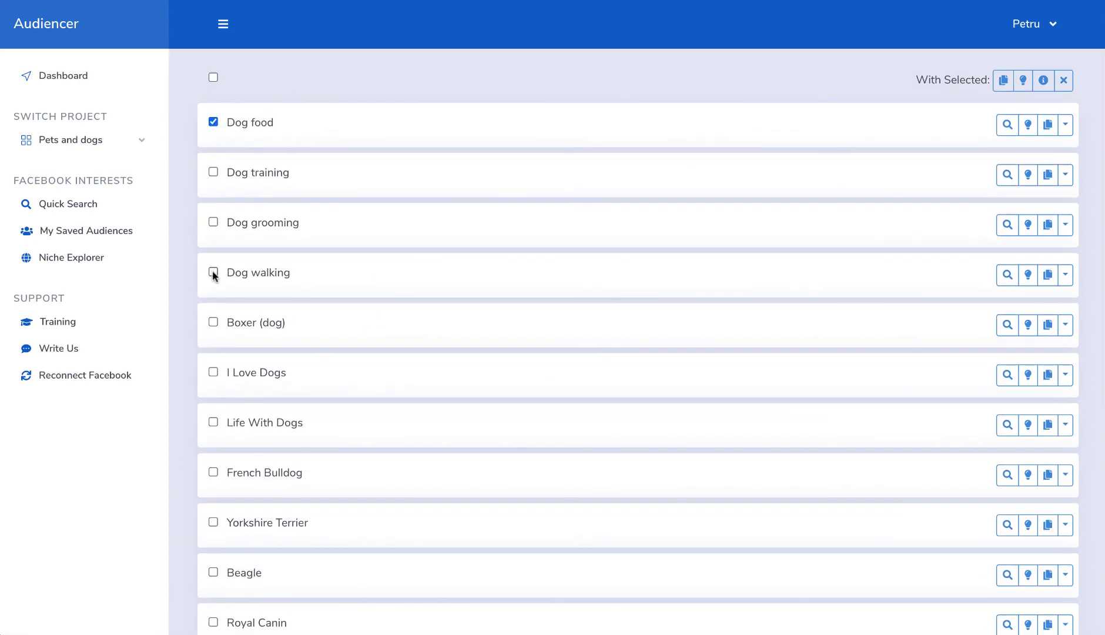
Add Royal Canin, Iams and Eukanuba to the selected interests, and request Facebook suggestions based on the selection
{"action": "scroll", "coordinate": [242, 366], "scroll_direction": "down", "scroll_amount": 2}
{"action": "scroll", "coordinate": [241, 365], "scroll_direction": "down", "scroll_amount": 2}
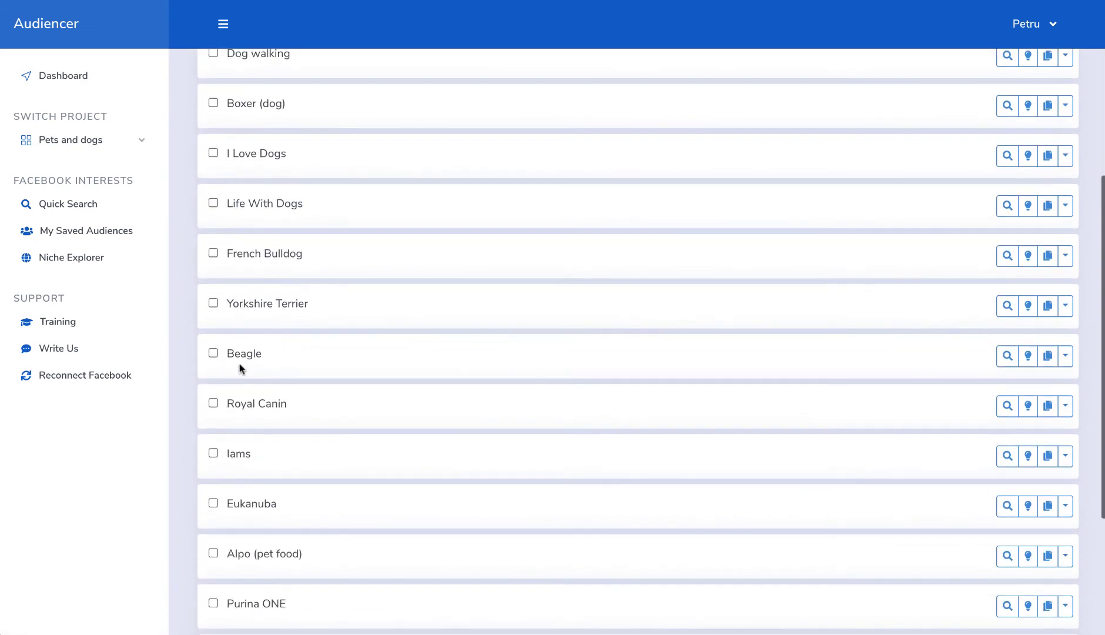
{"action": "scroll", "coordinate": [215, 347], "scroll_direction": "down", "scroll_amount": 3}
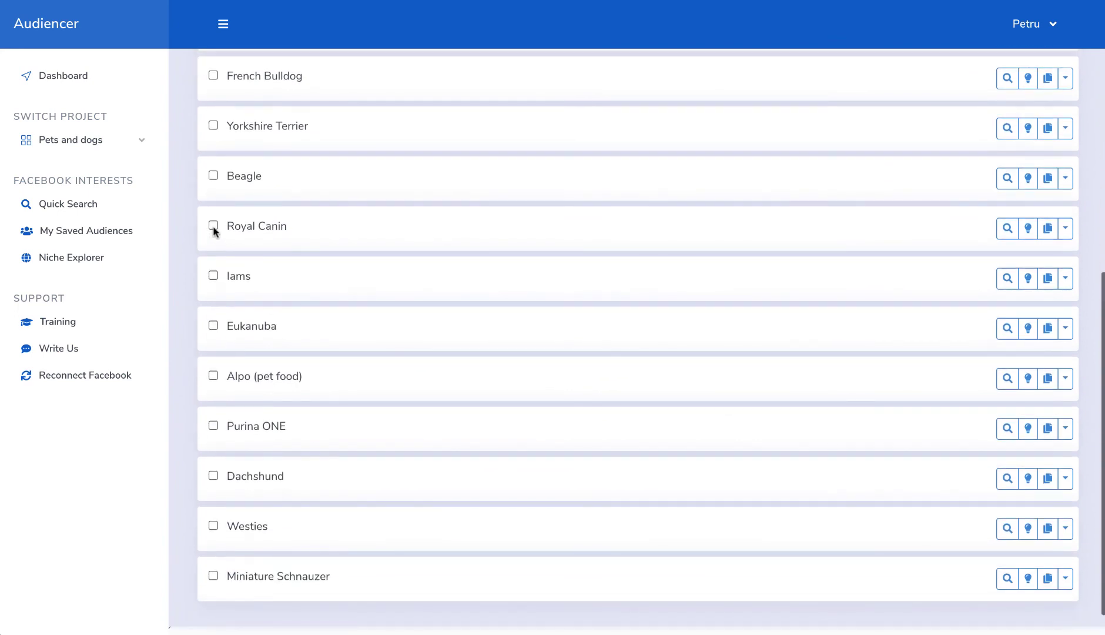
{"action": "left_click", "coordinate": [212, 225]}
{"action": "left_click", "coordinate": [212, 276]}
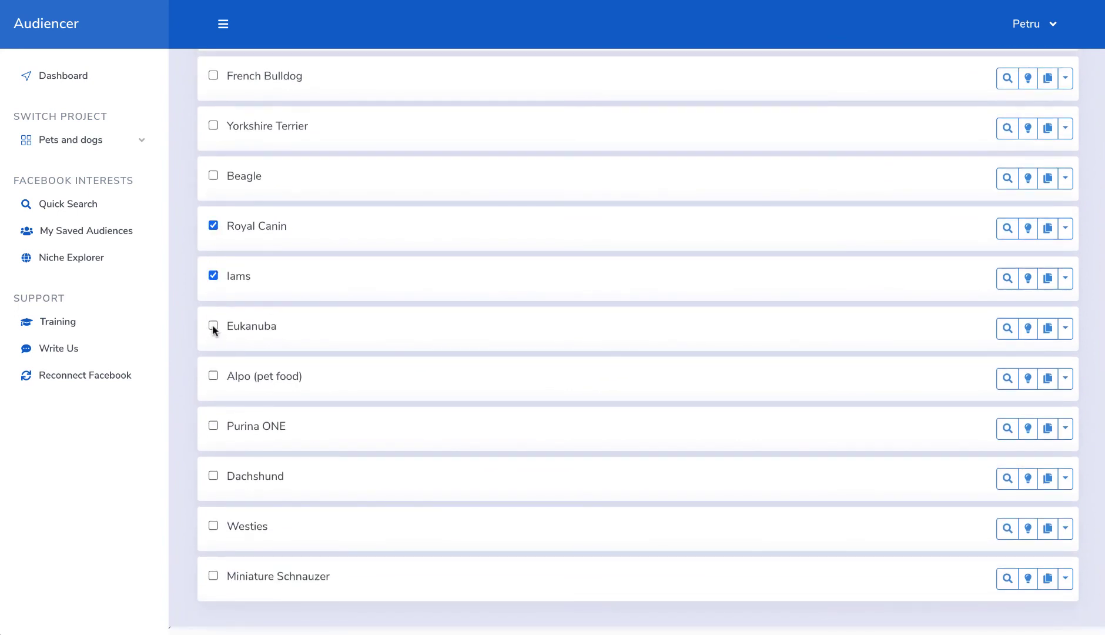
{"action": "left_click", "coordinate": [213, 325]}
{"action": "scroll", "coordinate": [309, 304], "scroll_direction": "up", "scroll_amount": 8}
{"action": "scroll", "coordinate": [310, 304], "scroll_direction": "up", "scroll_amount": 1}
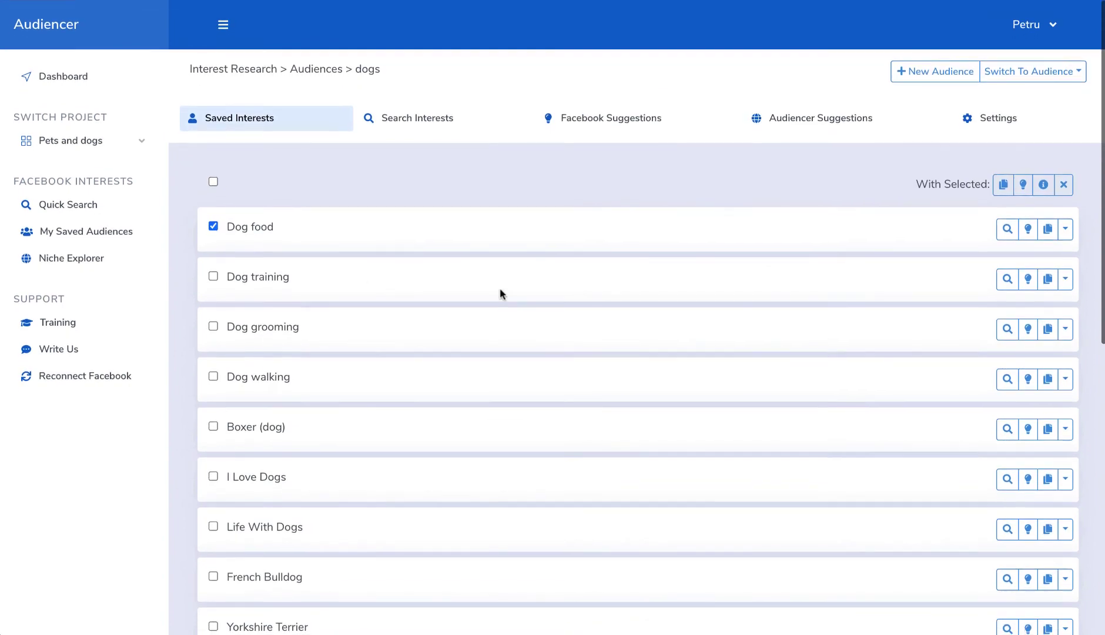
{"action": "left_click", "coordinate": [1022, 184]}
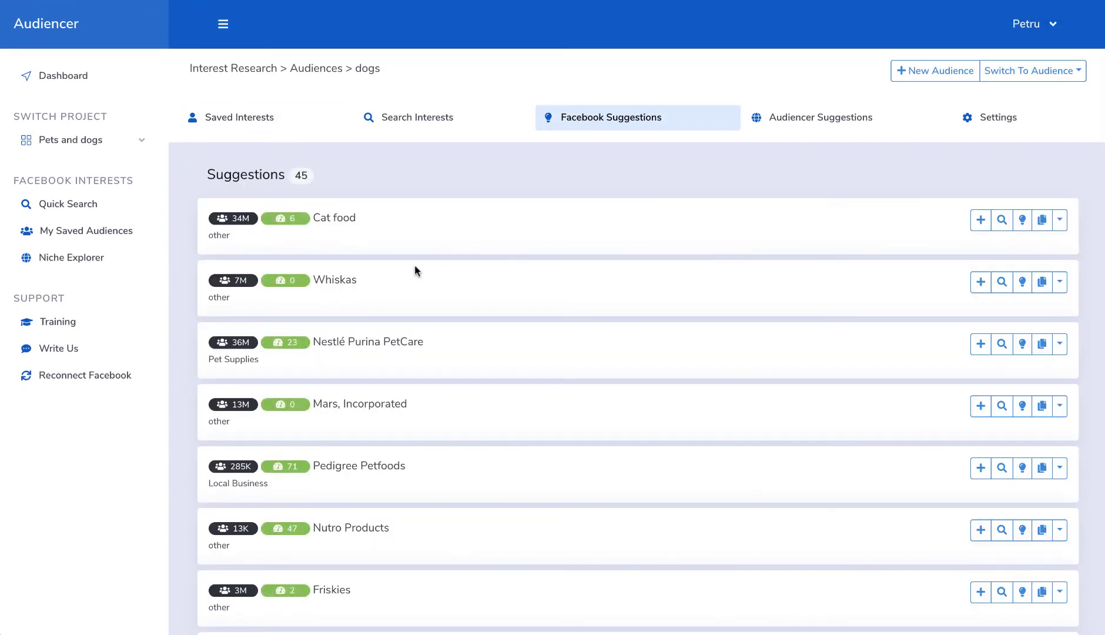
Examine the Facebook suggestions for the dogs audience for interests related to dog food brands
{"action": "scroll", "coordinate": [450, 292], "scroll_direction": "down", "scroll_amount": 8}
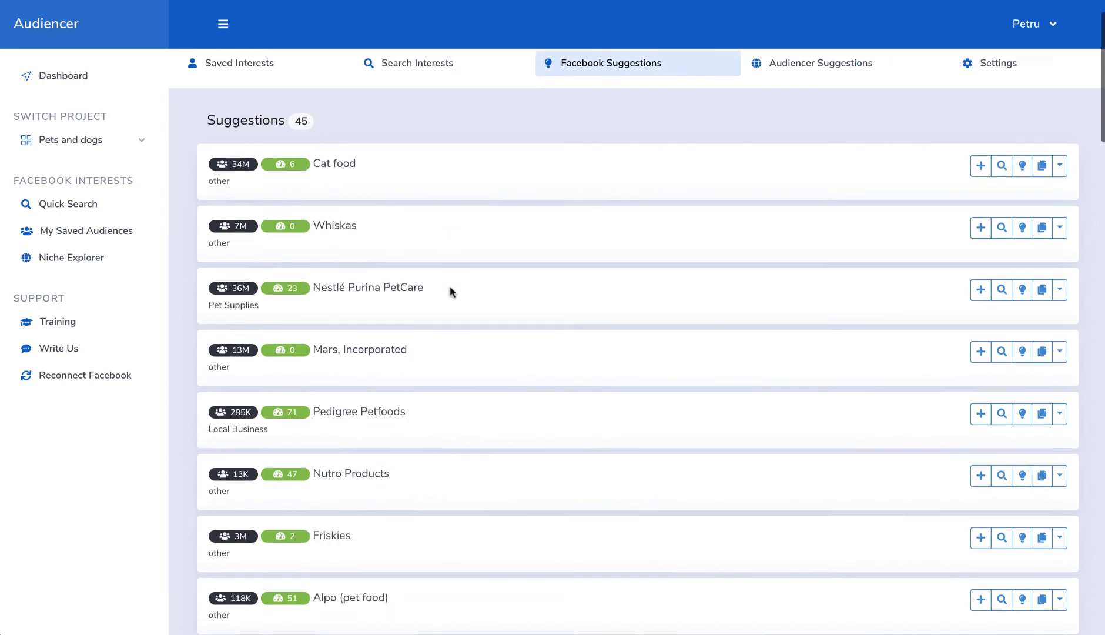
{"action": "scroll", "coordinate": [456, 302], "scroll_direction": "down", "scroll_amount": 9}
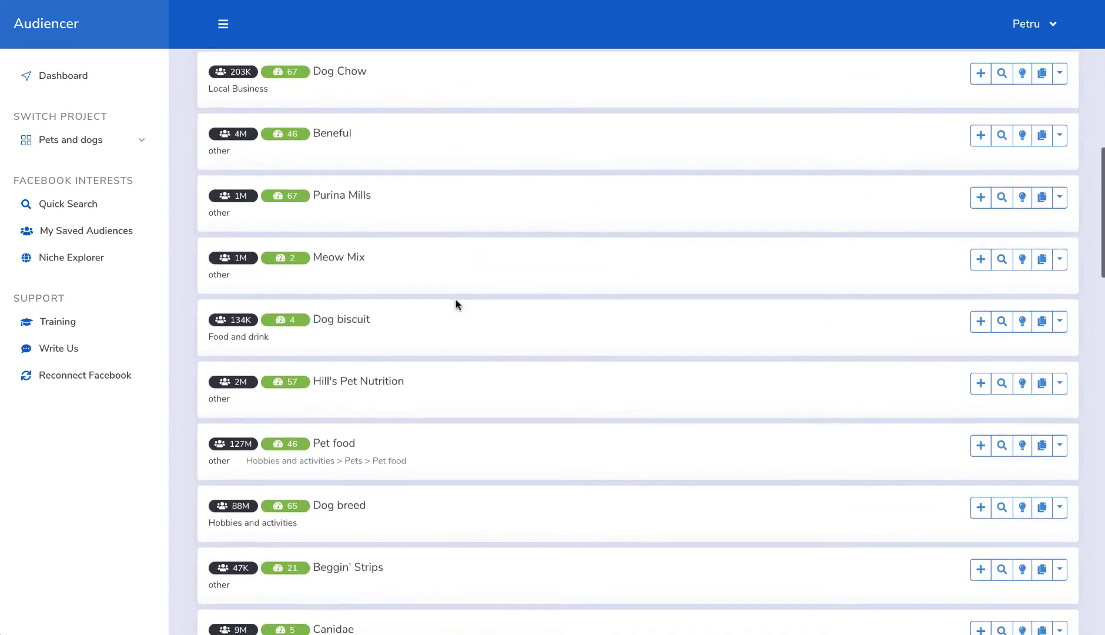
{"action": "scroll", "coordinate": [457, 301], "scroll_direction": "down", "scroll_amount": 3}
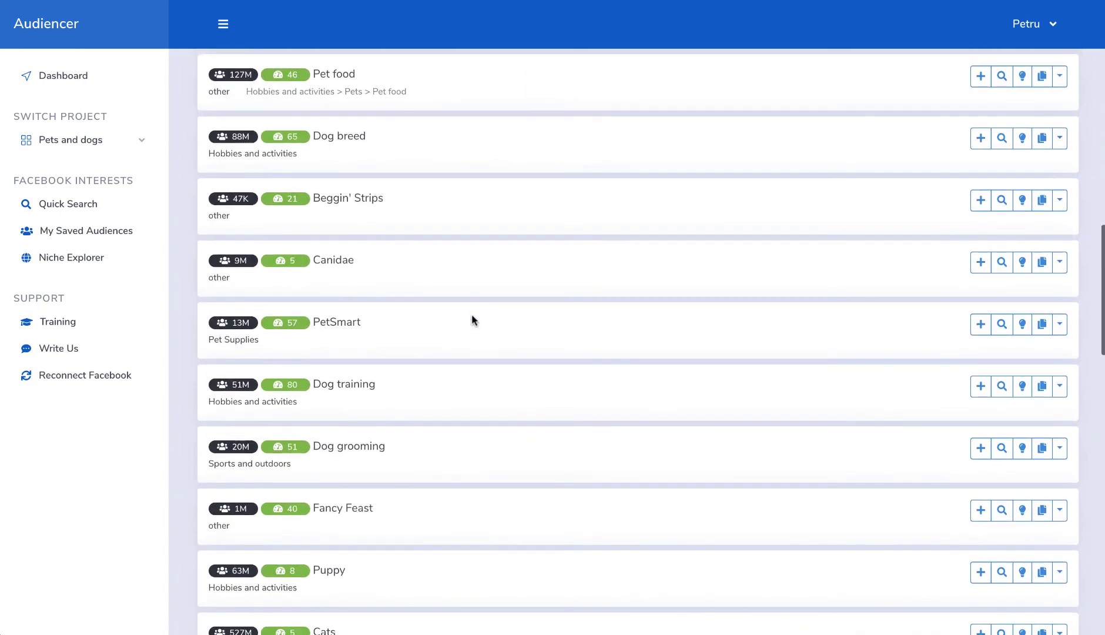
{"action": "scroll", "coordinate": [469, 313], "scroll_direction": "up", "scroll_amount": 11}
{"action": "scroll", "coordinate": [469, 316], "scroll_direction": "up", "scroll_amount": 1}
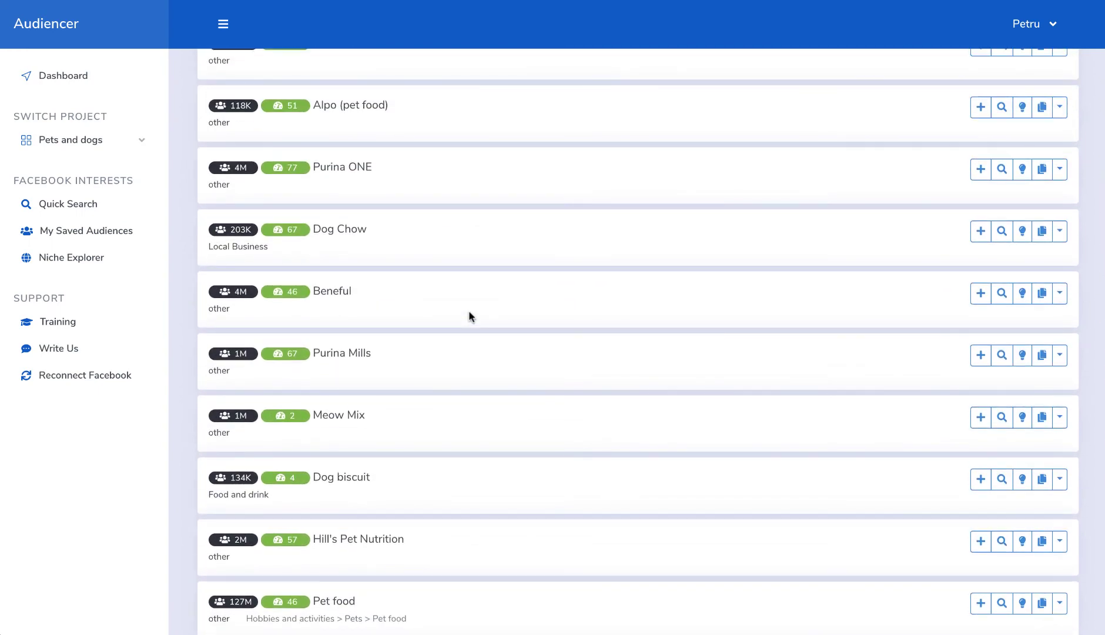
Open the Audiencer suggestions for the dogs audience, and examine the interests suggested for its niche
{"action": "scroll", "coordinate": [469, 316], "scroll_direction": "up", "scroll_amount": 9}
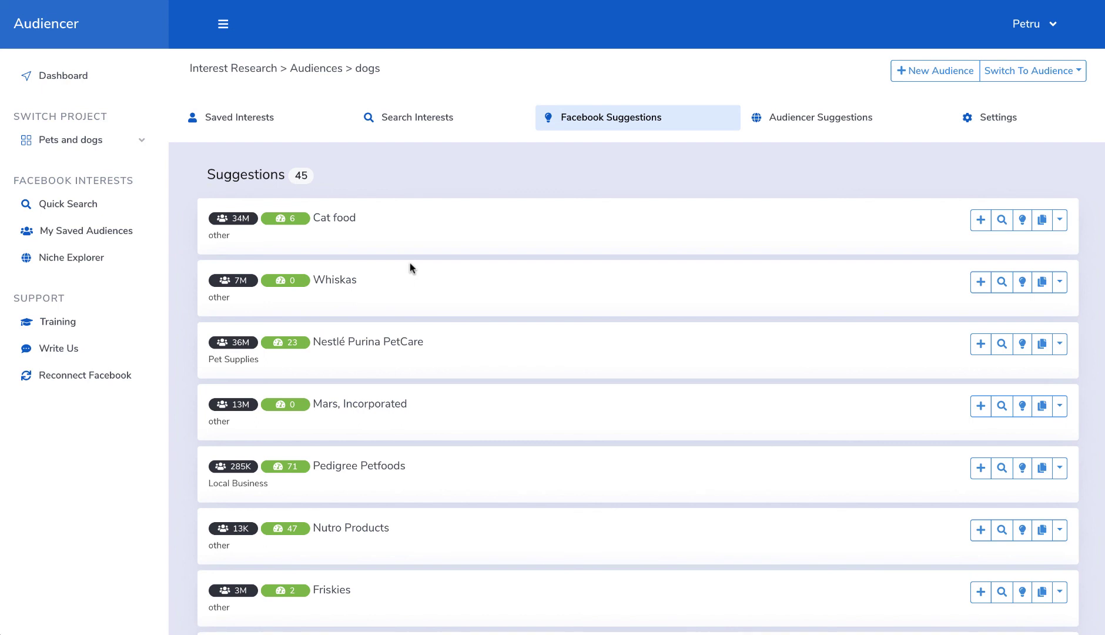
{"action": "left_click", "coordinate": [794, 118]}
{"action": "scroll", "coordinate": [606, 288], "scroll_direction": "down", "scroll_amount": 4}
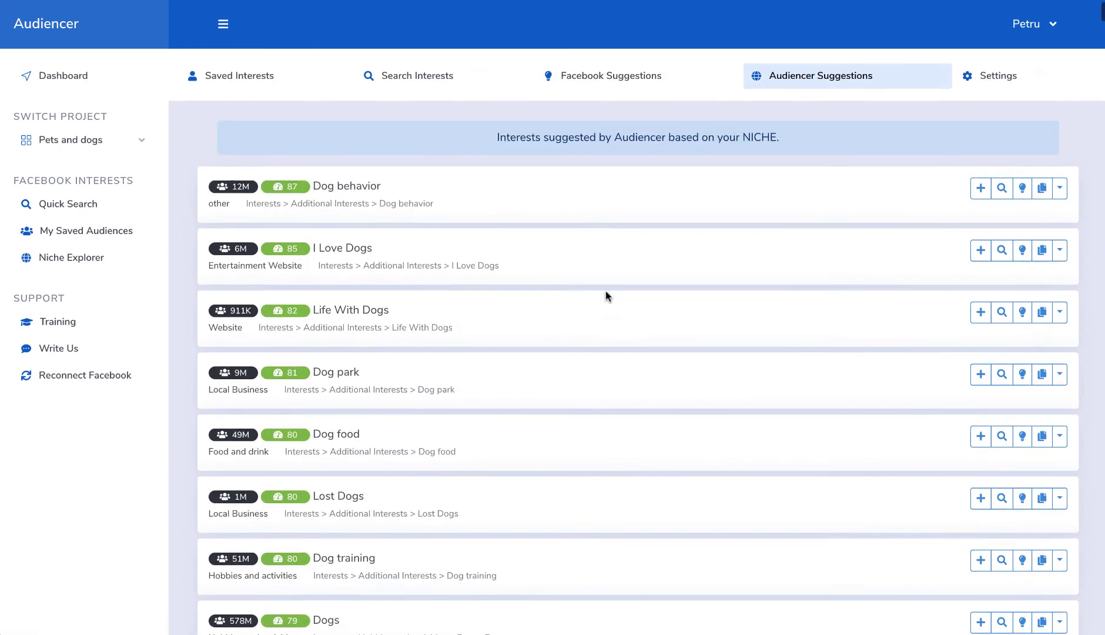
{"action": "scroll", "coordinate": [603, 288], "scroll_direction": "up", "scroll_amount": 4}
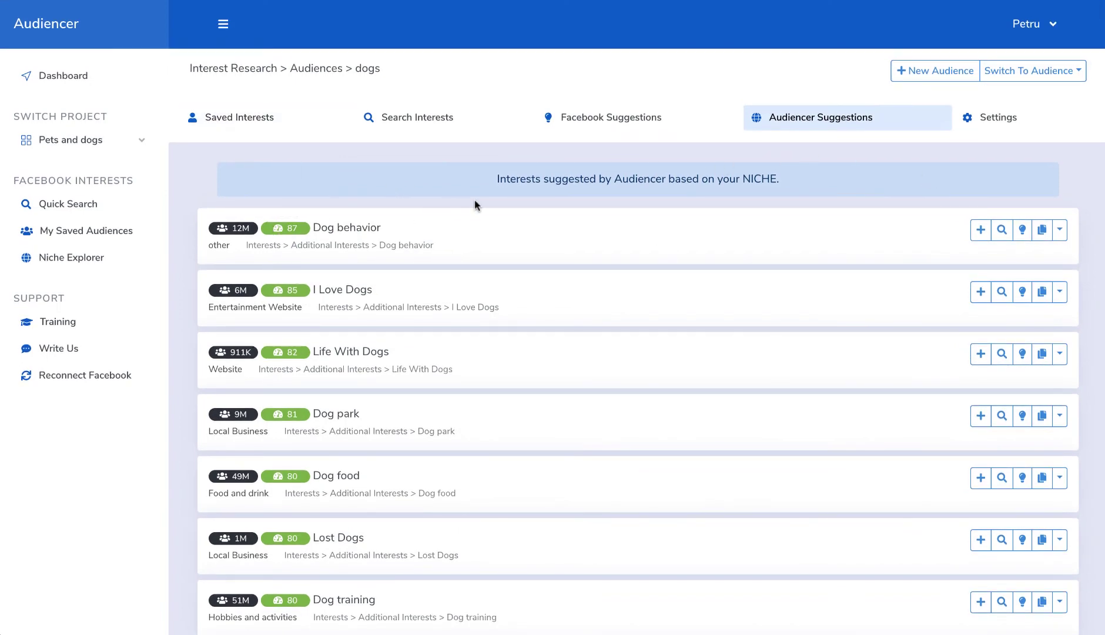
{"action": "scroll", "coordinate": [478, 317], "scroll_direction": "down", "scroll_amount": 12}
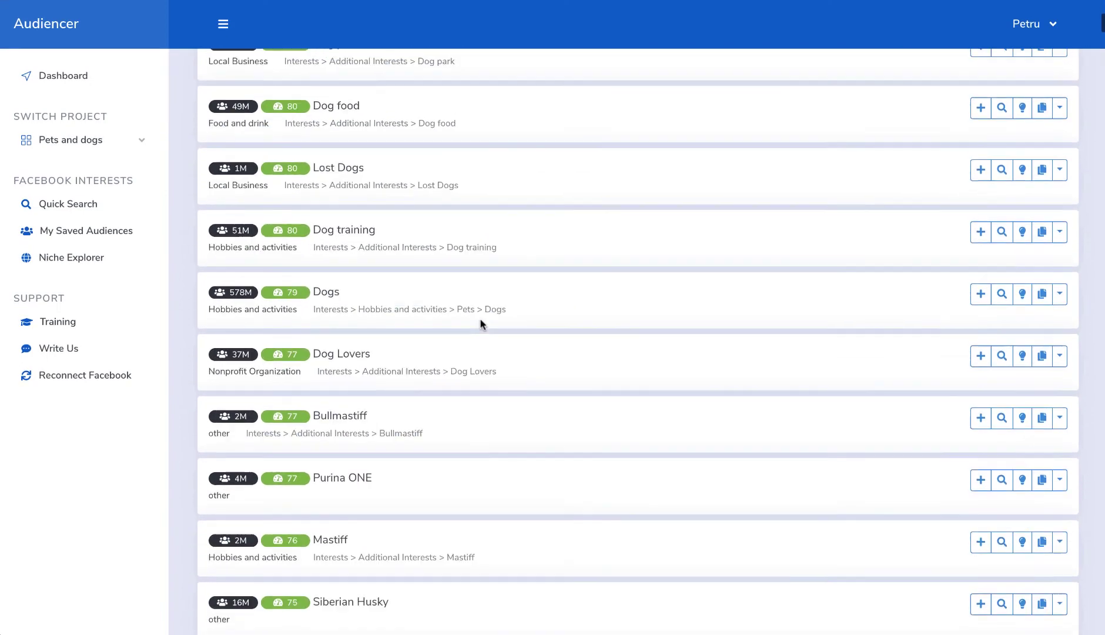
{"action": "scroll", "coordinate": [480, 323], "scroll_direction": "down", "scroll_amount": 12}
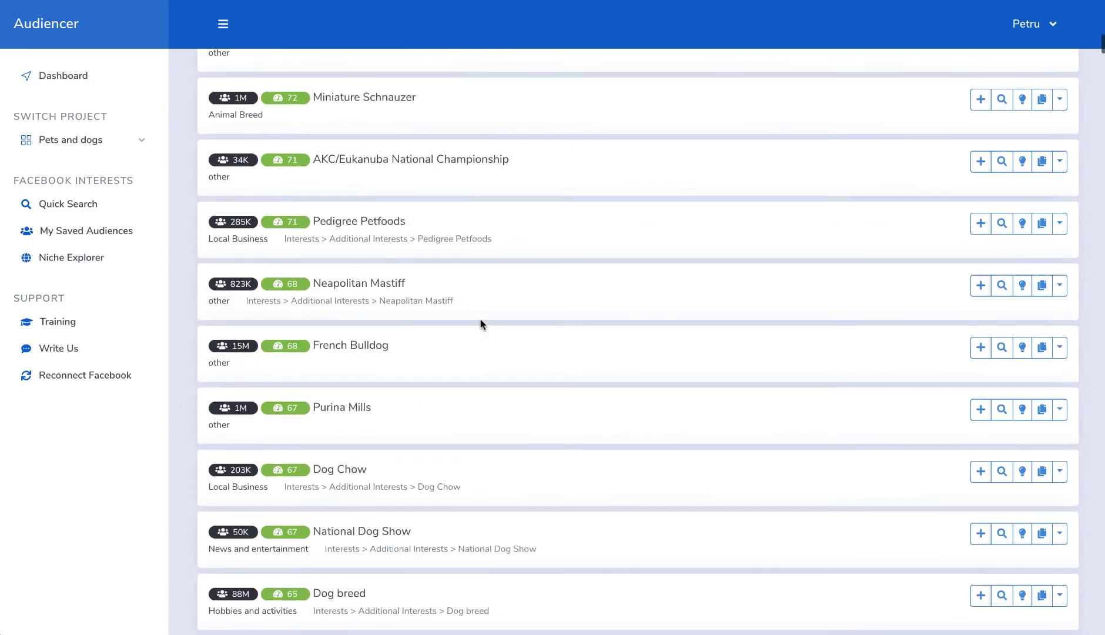
{"action": "scroll", "coordinate": [481, 323], "scroll_direction": "down", "scroll_amount": 2}
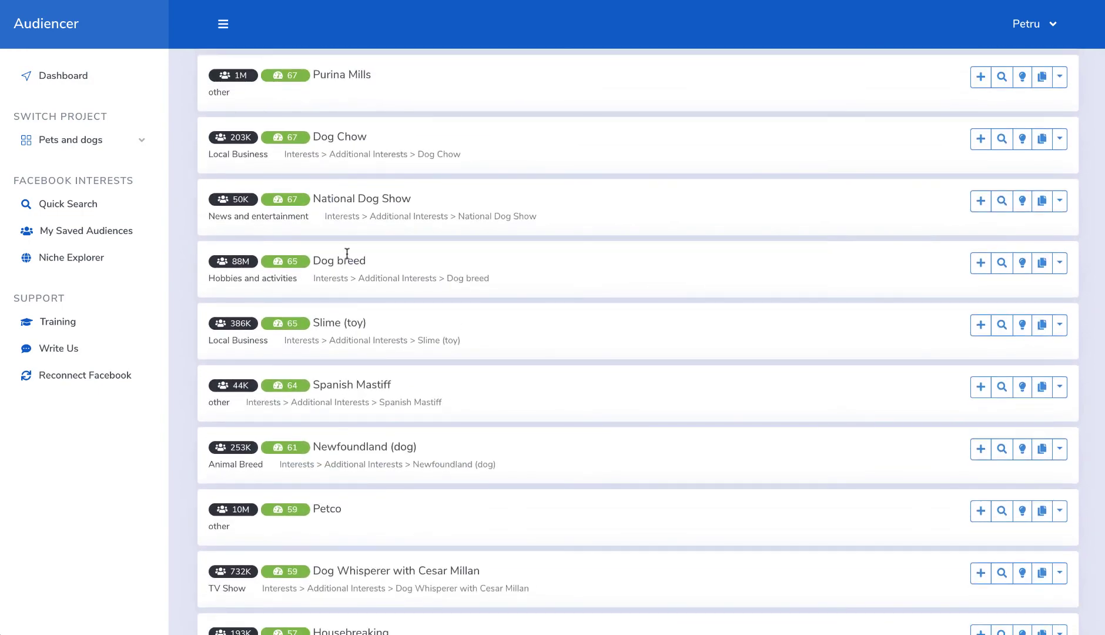
Check the suggested dog breeds and pet stores, including French Bulldog, Miniature Schnauzer and PetSmart
{"action": "scroll", "coordinate": [345, 257], "scroll_direction": "up", "scroll_amount": 3}
{"action": "scroll", "coordinate": [345, 231], "scroll_direction": "up", "scroll_amount": 1}
{"action": "left_click_drag", "start_coordinate": [322, 248], "coordinate": [388, 248]}
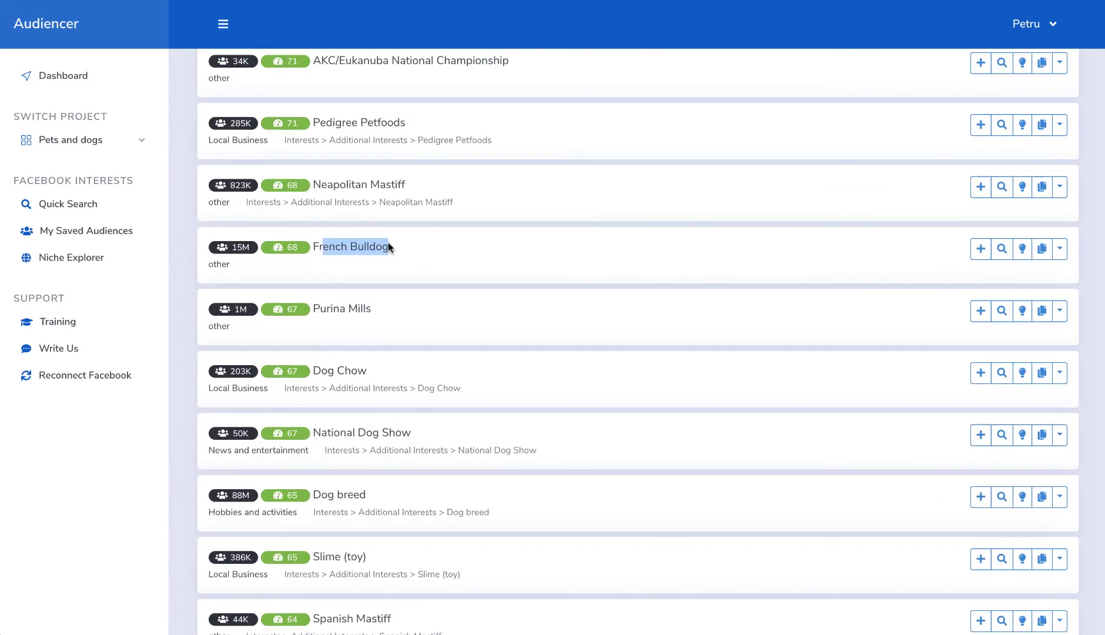
{"action": "scroll", "coordinate": [372, 241], "scroll_direction": "up", "scroll_amount": 3}
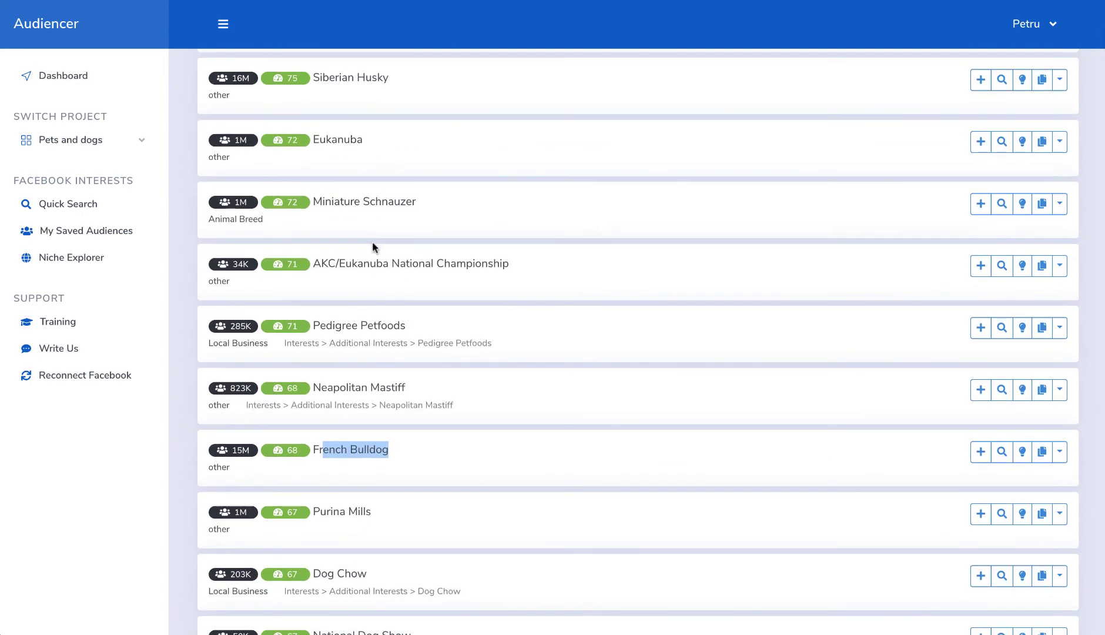
{"action": "left_click_drag", "start_coordinate": [324, 198], "coordinate": [381, 201]}
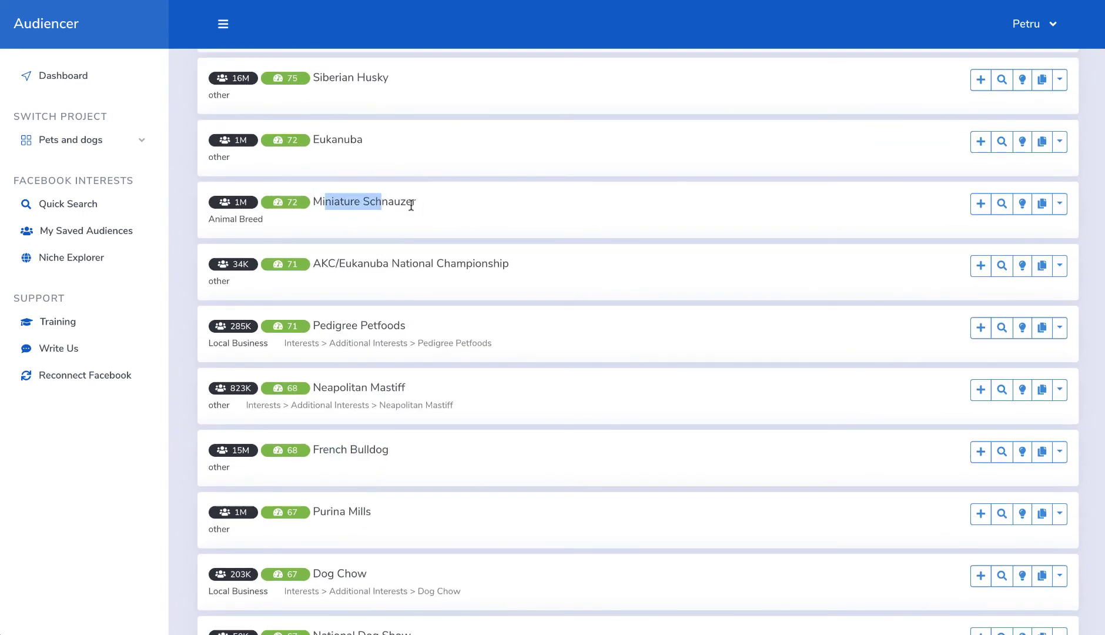
{"action": "scroll", "coordinate": [457, 262], "scroll_direction": "down", "scroll_amount": 15}
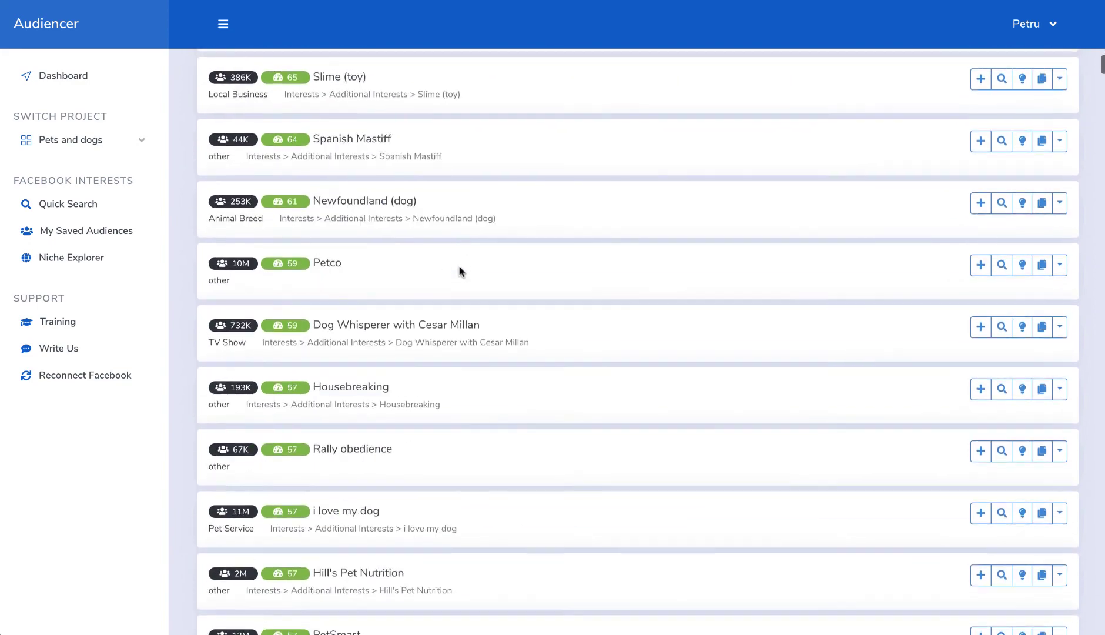
{"action": "scroll", "coordinate": [470, 294], "scroll_direction": "down", "scroll_amount": 3}
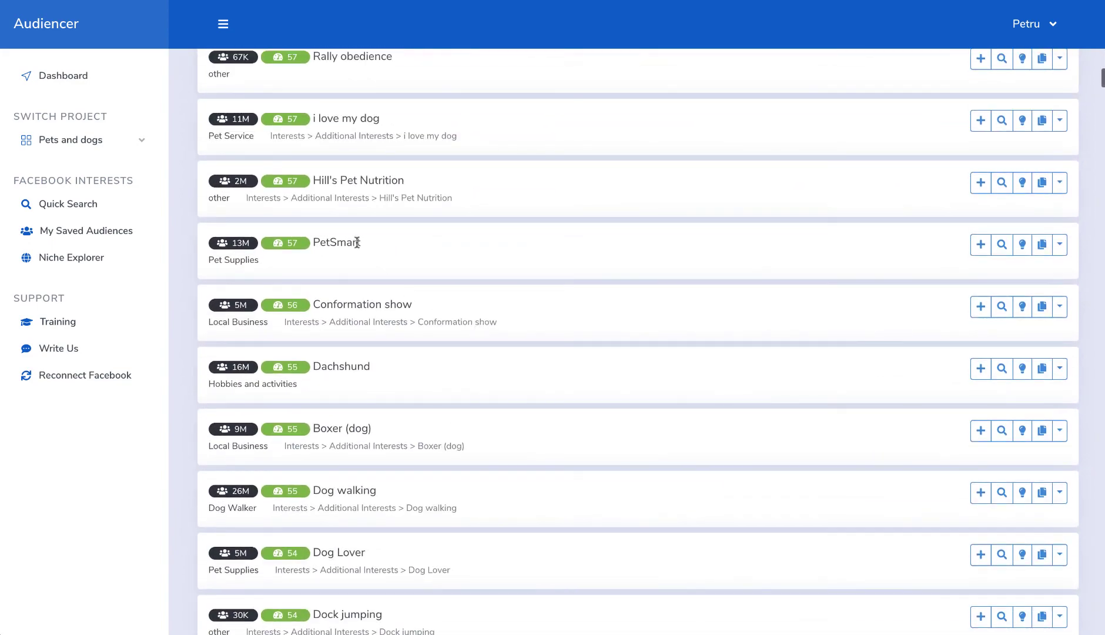
{"action": "double_click", "coordinate": [346, 240]}
Return to the start of the Audiencer suggestions, and inspect the name and green score of Dog behavior
{"action": "scroll", "coordinate": [473, 274], "scroll_direction": "up", "scroll_amount": 17}
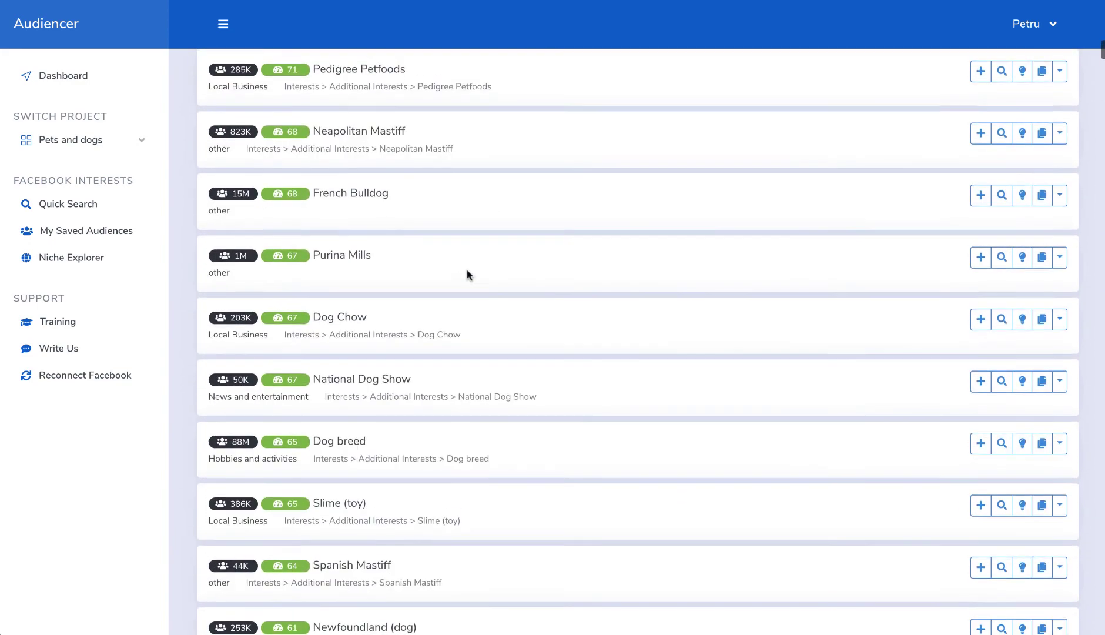
{"action": "scroll", "coordinate": [469, 274], "scroll_direction": "up", "scroll_amount": 15}
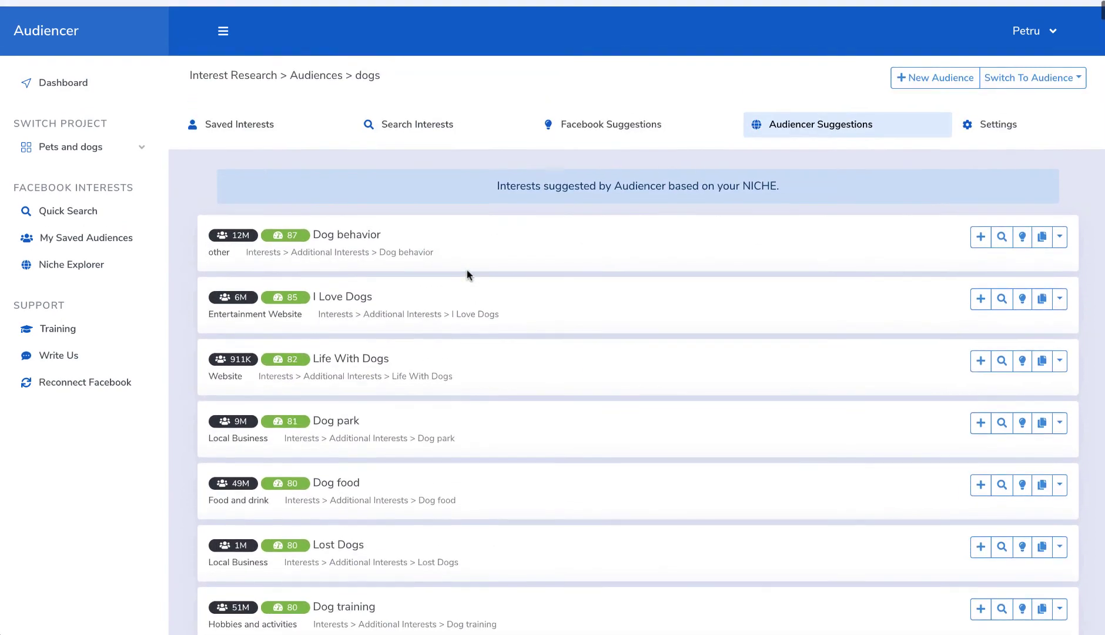
{"action": "mouse_move", "coordinate": [292, 229]}
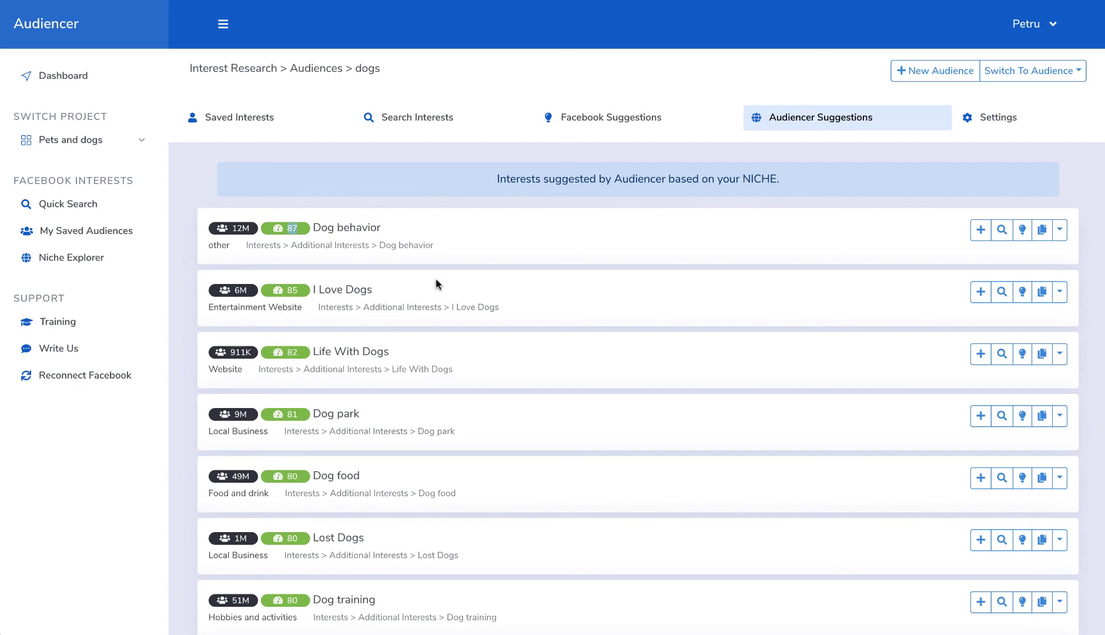
{"action": "left_click_drag", "start_coordinate": [382, 227], "coordinate": [318, 226]}
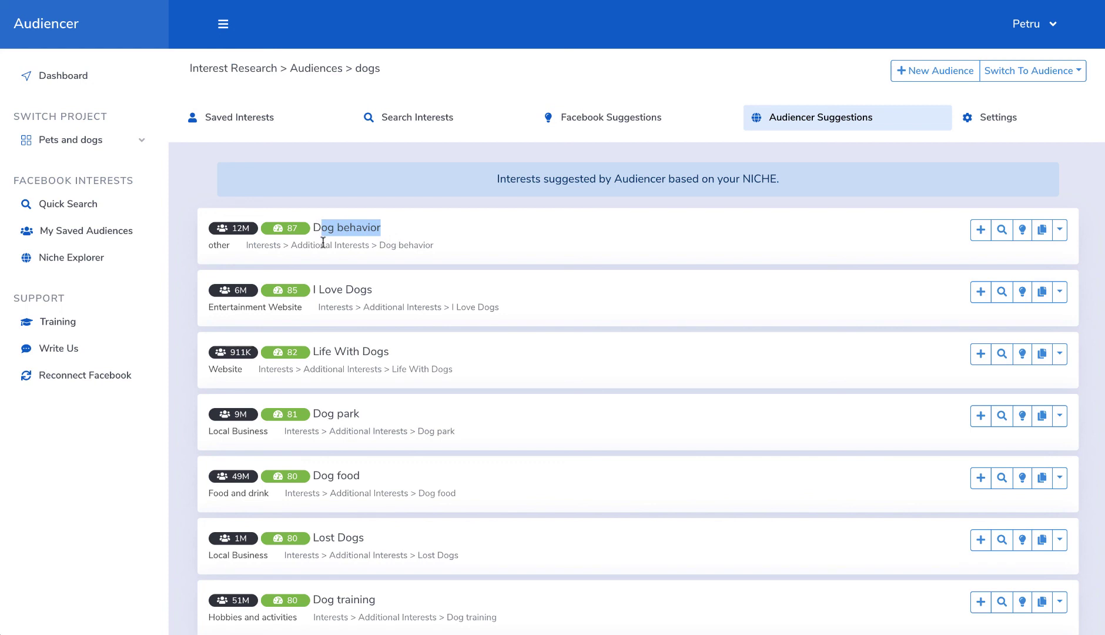
{"action": "left_click_drag", "start_coordinate": [314, 228], "coordinate": [375, 227]}
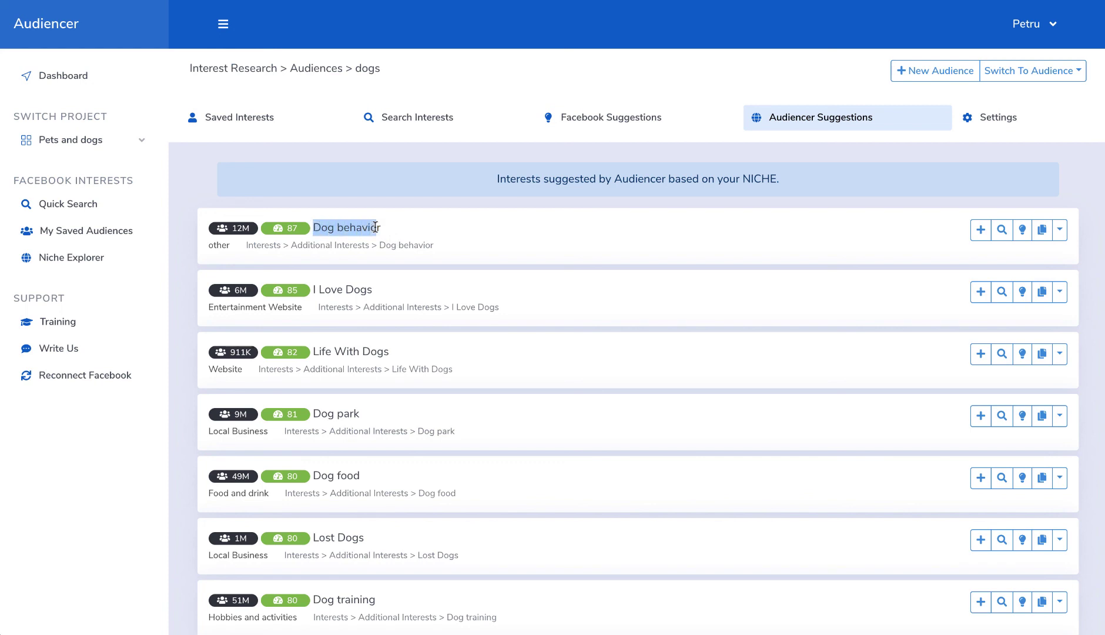
{"action": "double_click", "coordinate": [293, 228]}
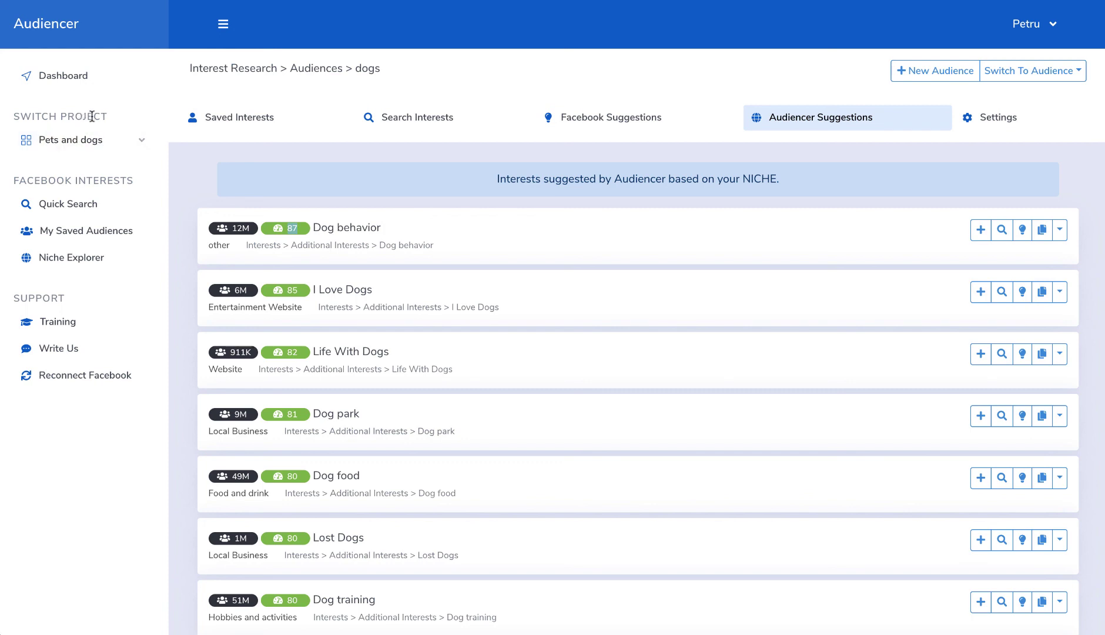
Look at the project switcher for the Pets and dogs project, and leave the current project selected
{"action": "left_click_drag", "start_coordinate": [101, 116], "coordinate": [28, 113]}
{"action": "left_click", "coordinate": [132, 141]}
{"action": "left_click", "coordinate": [133, 141]}
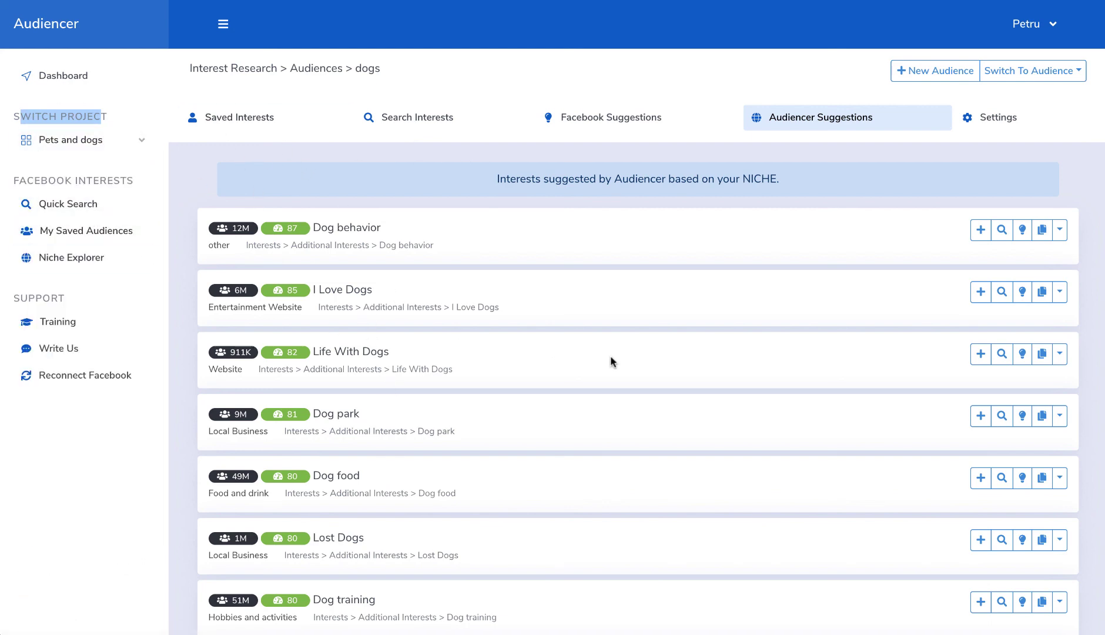
Review the saved interests of the dogs audience, and return to the dashboard
{"action": "left_click", "coordinate": [238, 122]}
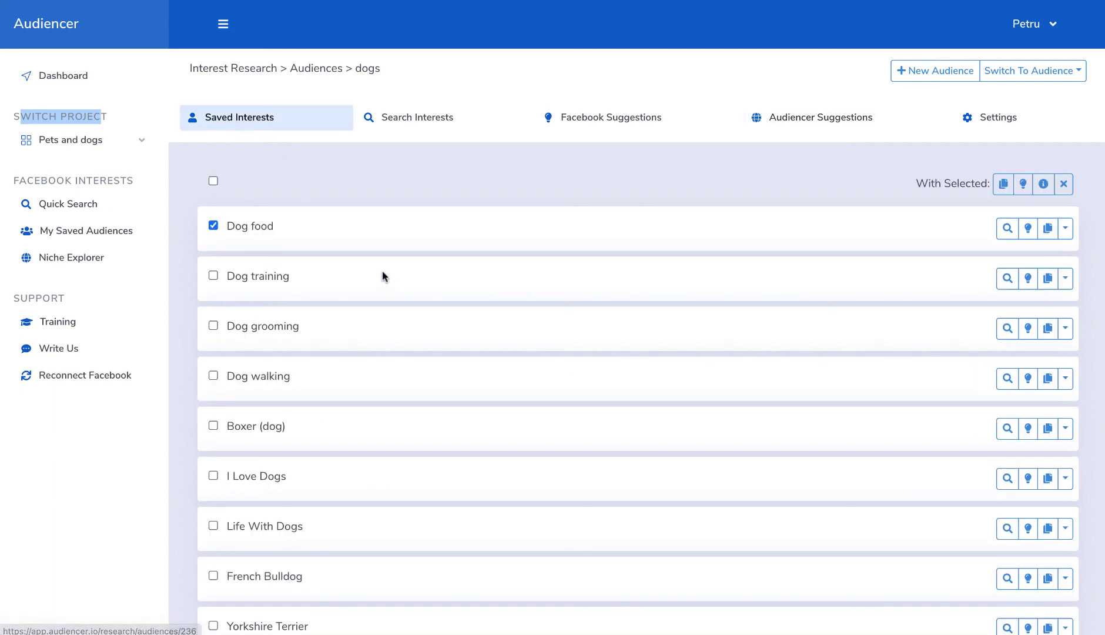
{"action": "scroll", "coordinate": [386, 414], "scroll_direction": "down", "scroll_amount": 10}
{"action": "scroll", "coordinate": [386, 414], "scroll_direction": "up", "scroll_amount": 10}
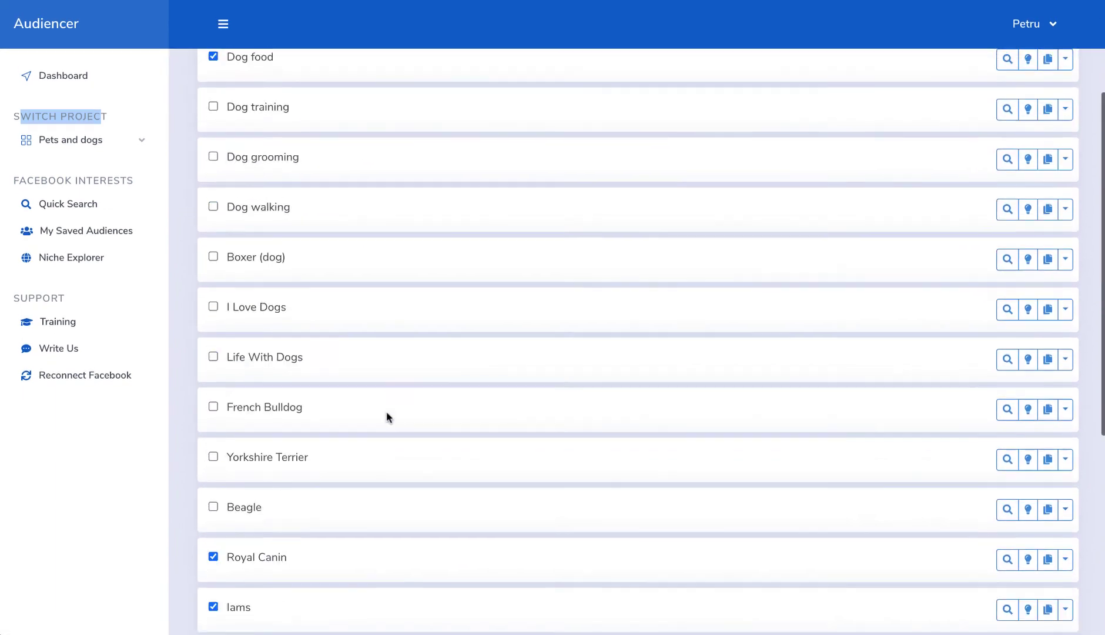
{"action": "scroll", "coordinate": [386, 416], "scroll_direction": "down", "scroll_amount": 10}
{"action": "scroll", "coordinate": [387, 414], "scroll_direction": "up", "scroll_amount": 10}
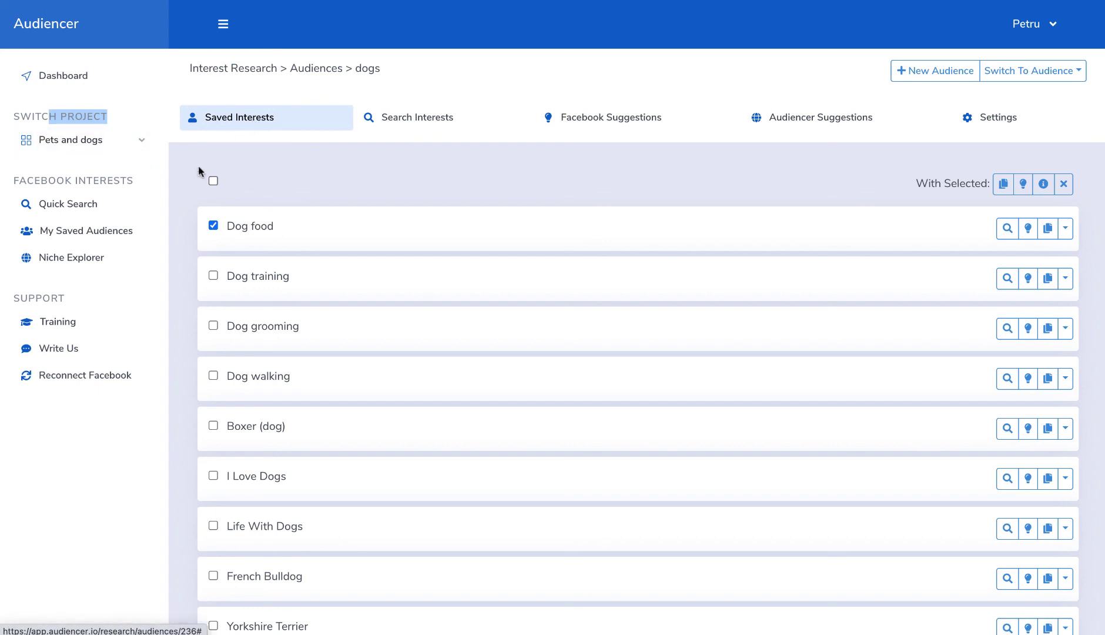
{"action": "left_click", "coordinate": [65, 76]}
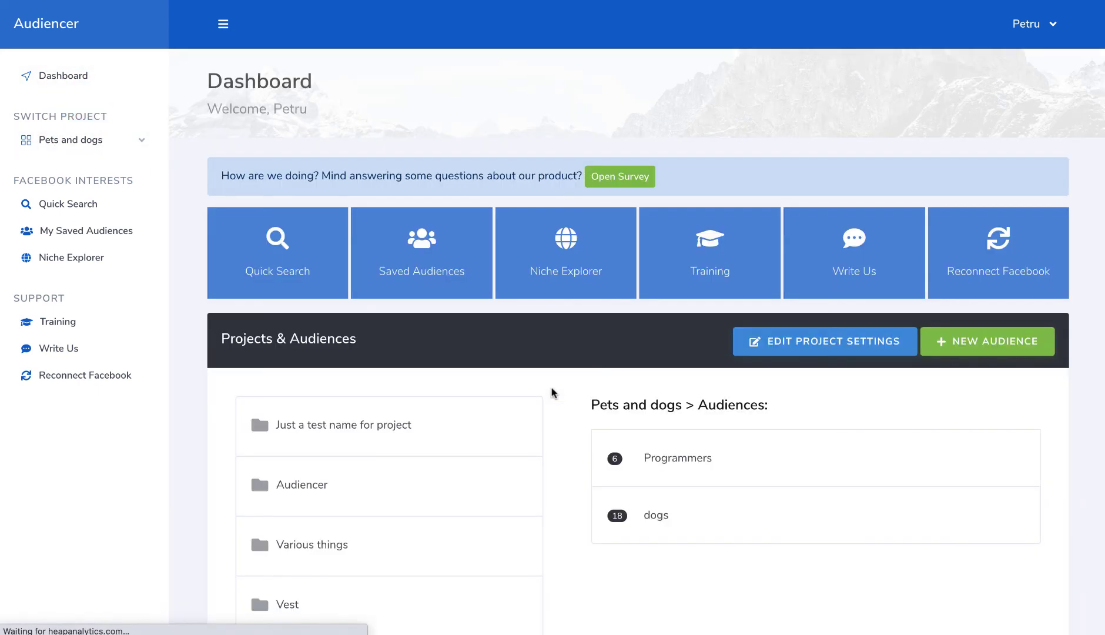